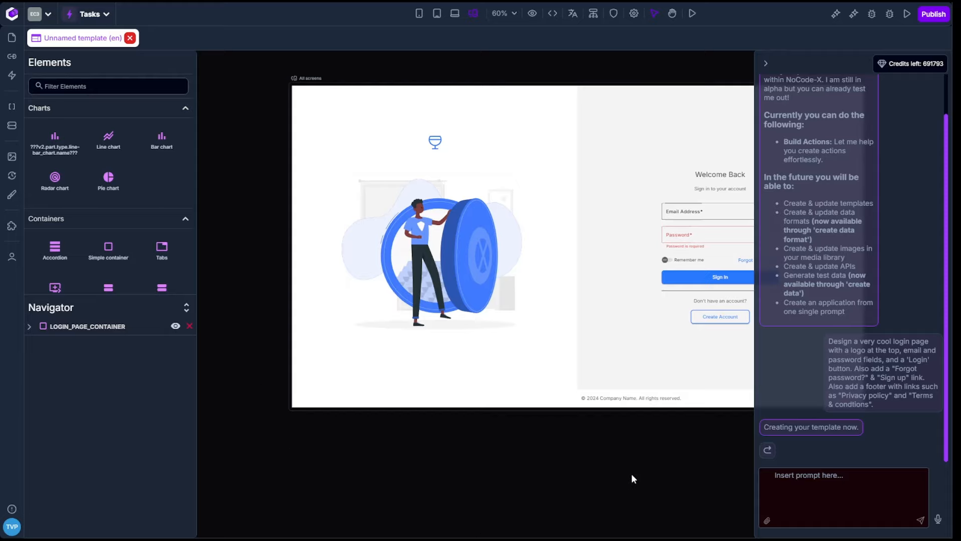
Step: Turn off required authentication for the login page template and preview the page
key(h)
drag(654, 448, 541, 453)
key(v)
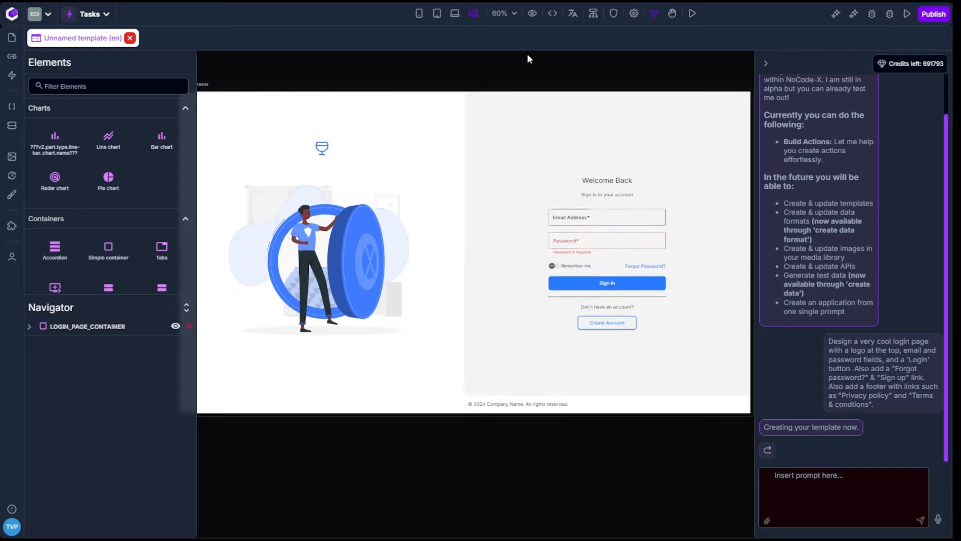
key(h)
mouse_move(391, 75)
mouse_down()
mouse_move(472, 78)
mouse_move(391, 77)
mouse_up()
key(v)
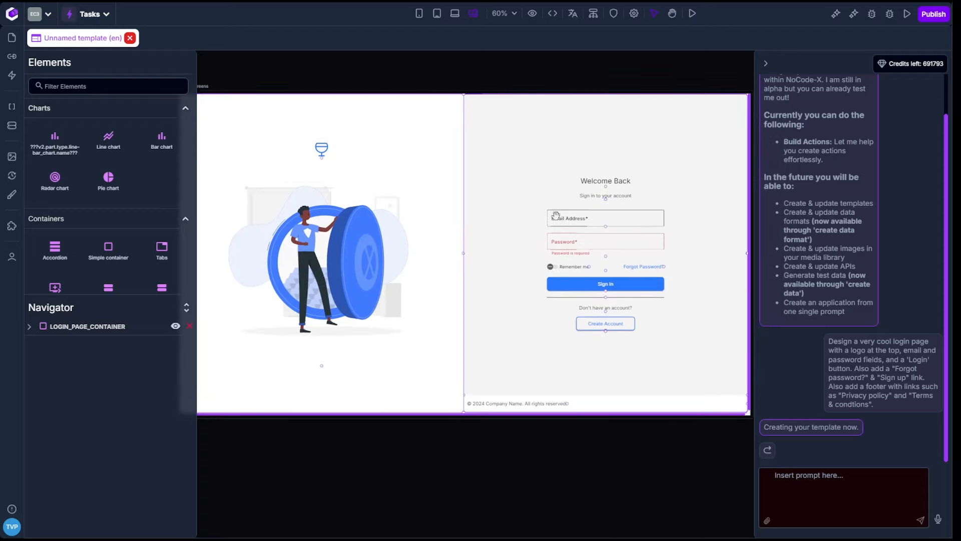
click(613, 14)
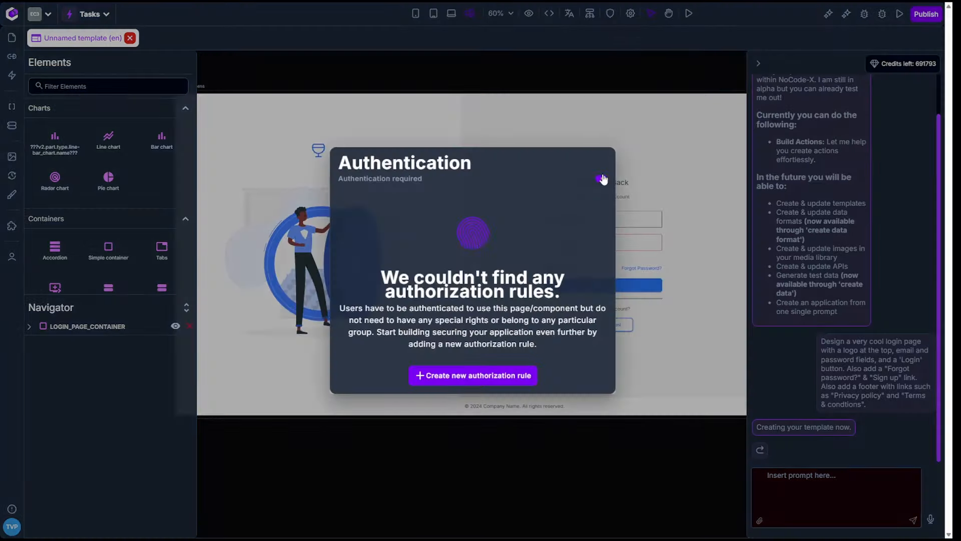
click(603, 180)
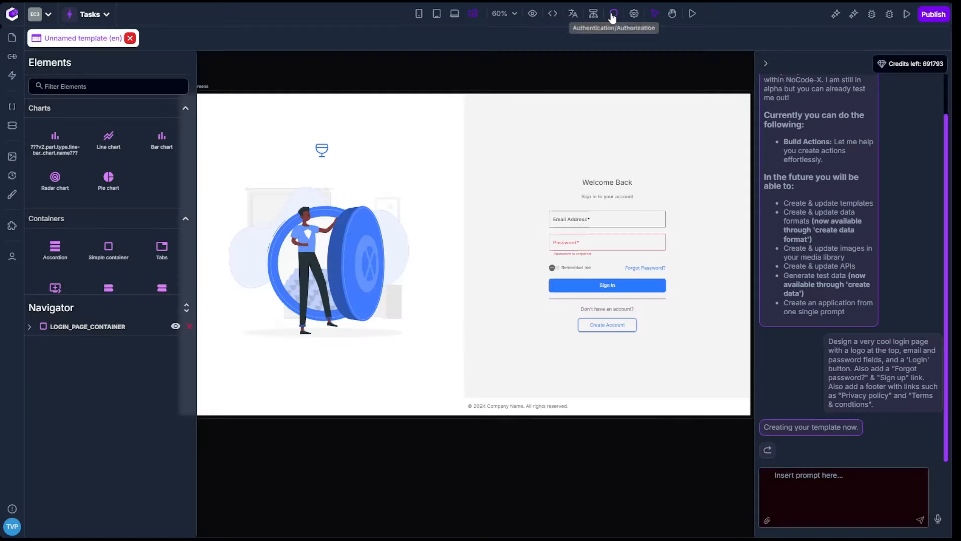
click(692, 14)
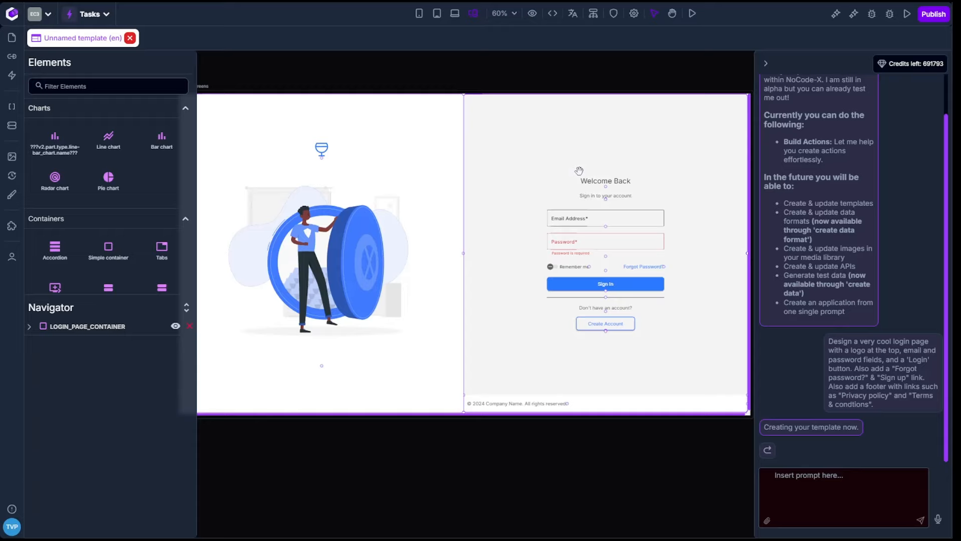
Step: Replace the brand logo image above the login illustration with the "logo" image from the media library
click(326, 148)
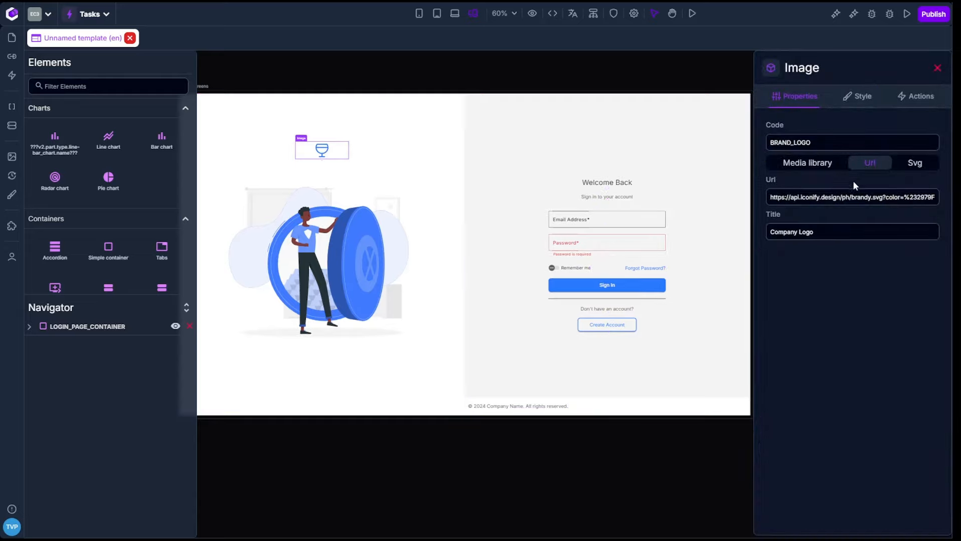
click(807, 164)
click(867, 218)
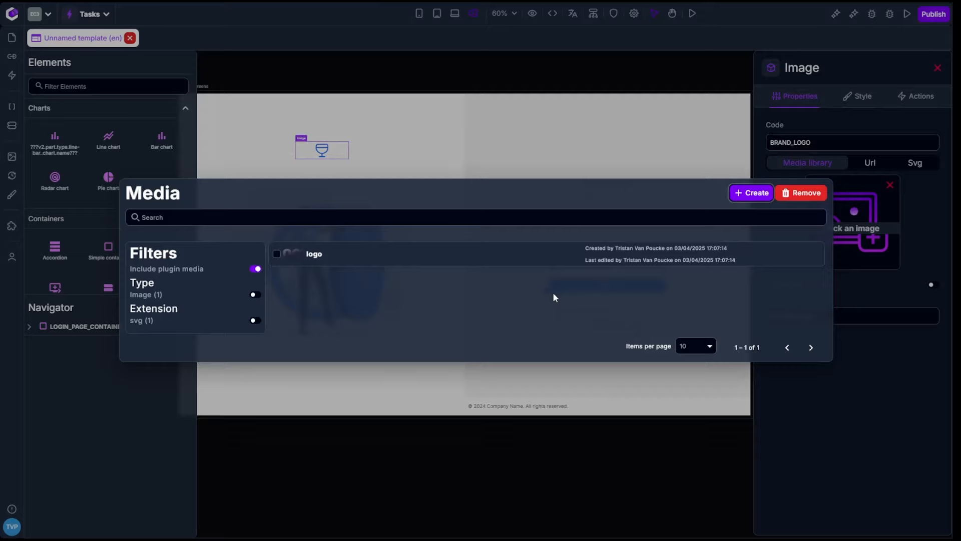
click(474, 260)
click(455, 452)
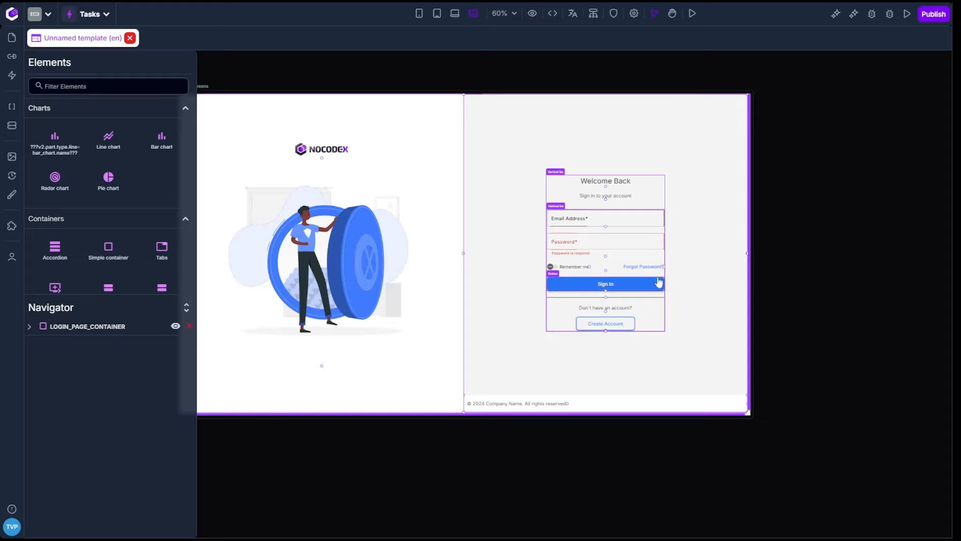
Step: Inspect the Sign In button's background style settings to see which design system color it uses
click(616, 286)
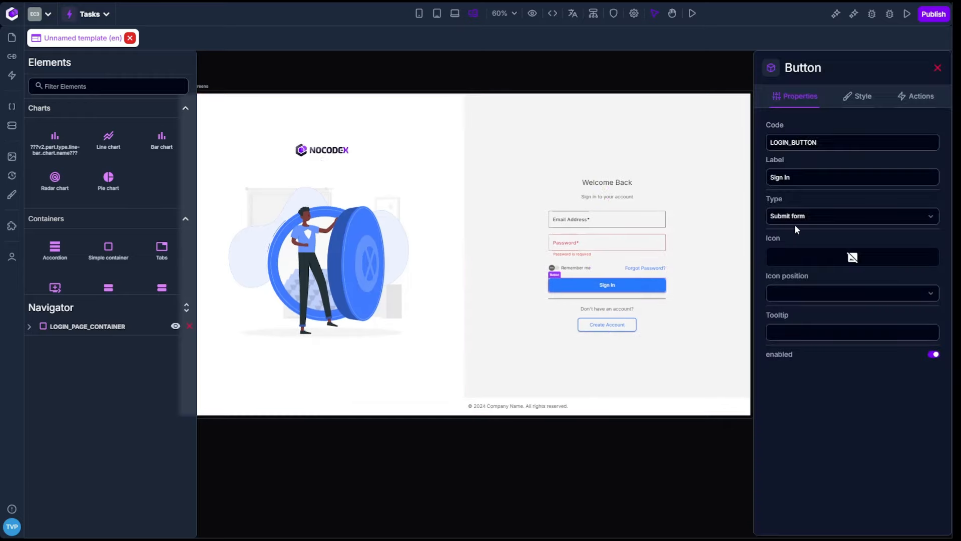
click(858, 95)
click(820, 387)
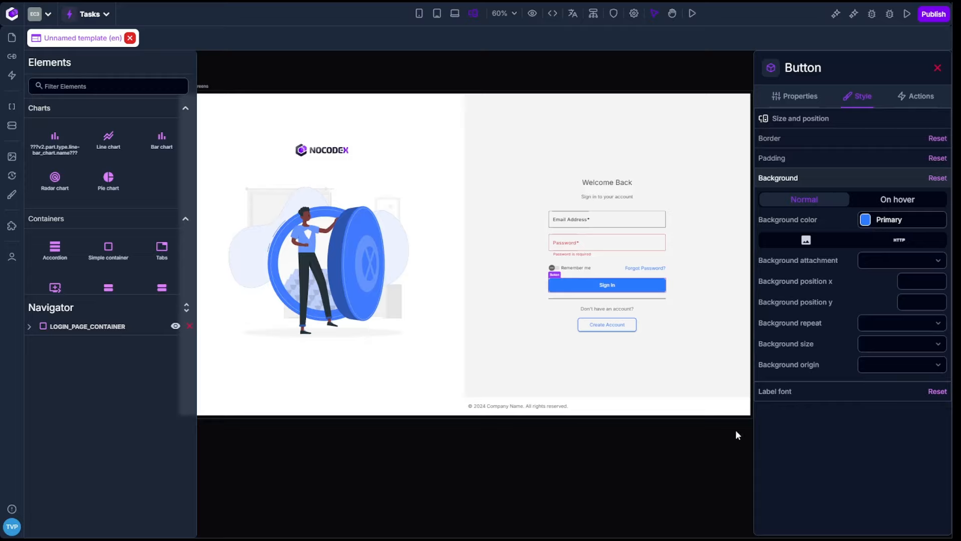
click(647, 501)
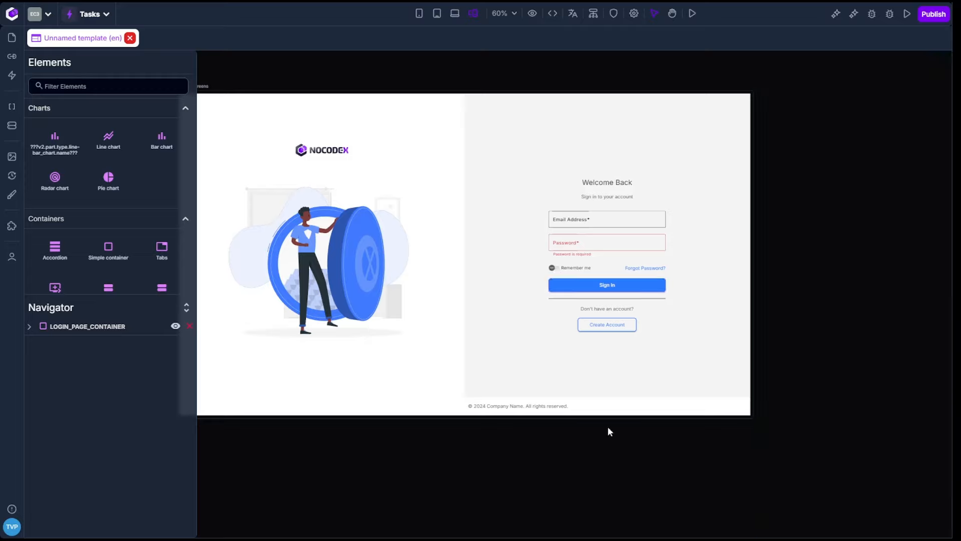
Step: Change the standard theme's Primary color to #30FF29 in the design system and check the login template
click(12, 195)
click(382, 278)
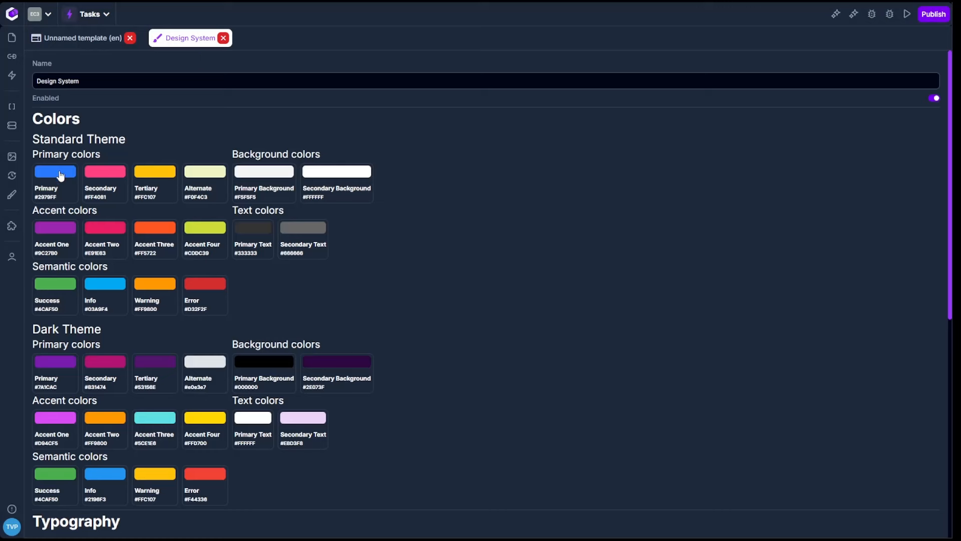
click(60, 174)
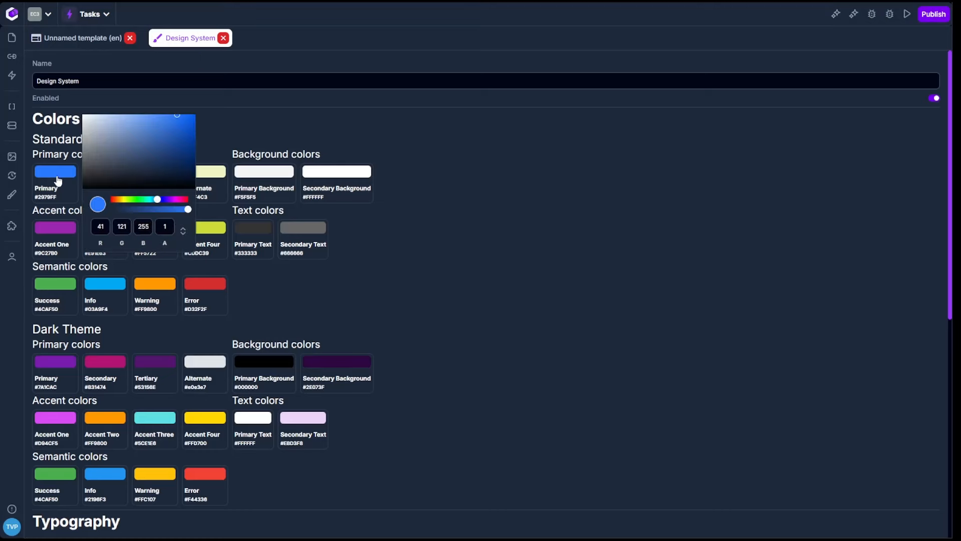
click(184, 231)
click(154, 224)
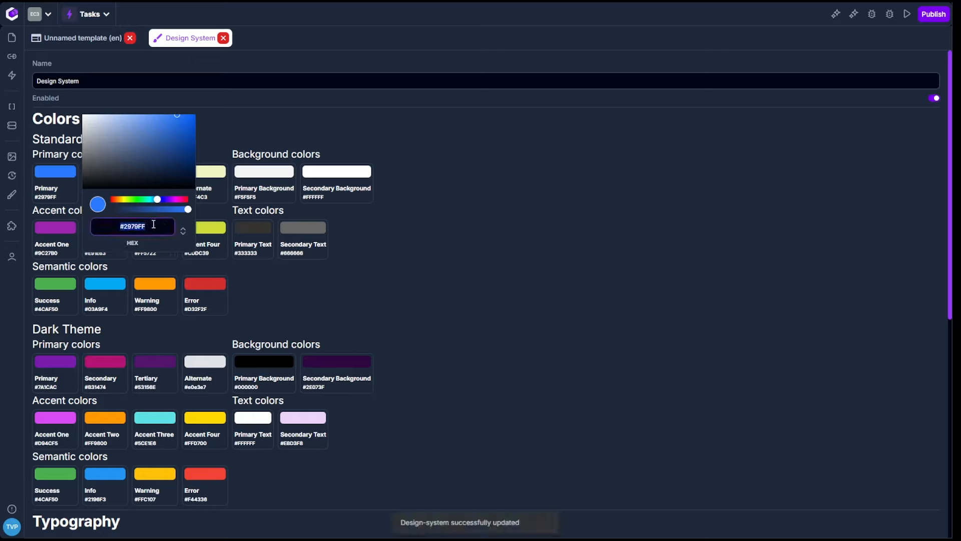
drag(158, 200, 137, 202)
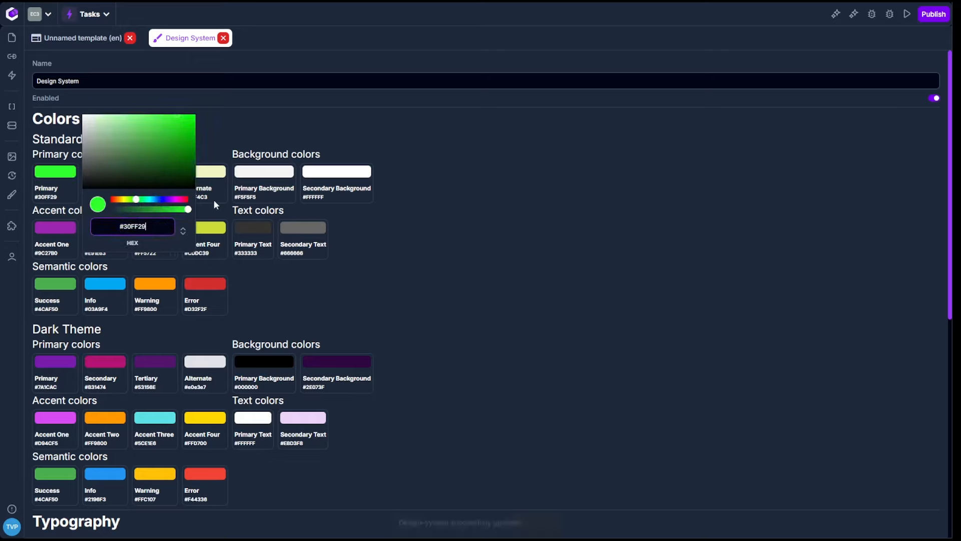
click(469, 188)
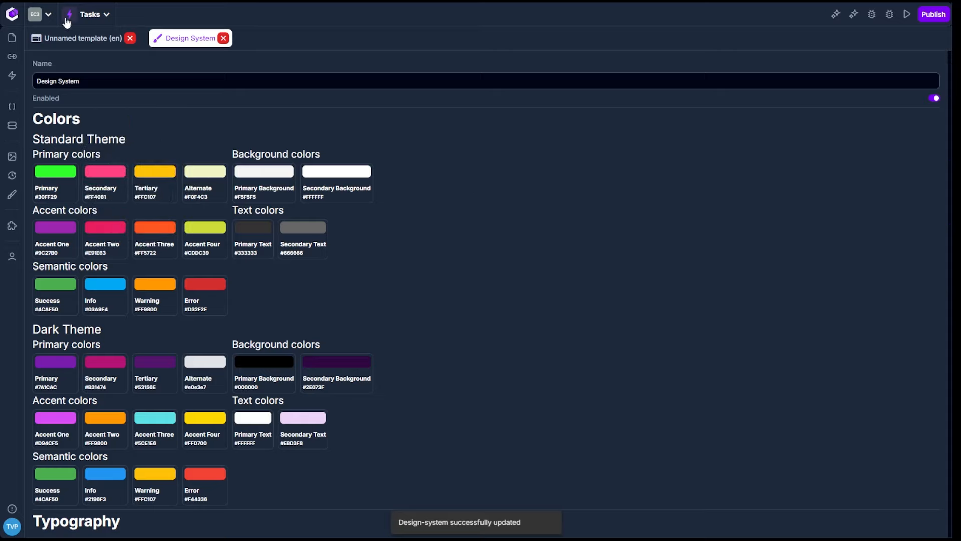
click(86, 43)
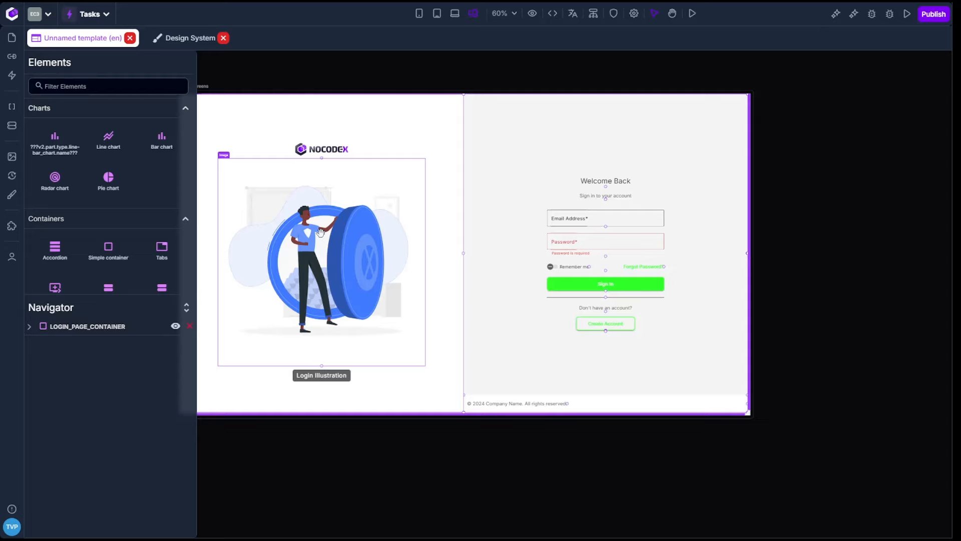
Step: Restore the standard theme's Primary color to #2979FF in the design system and return to the login template
click(180, 42)
click(73, 173)
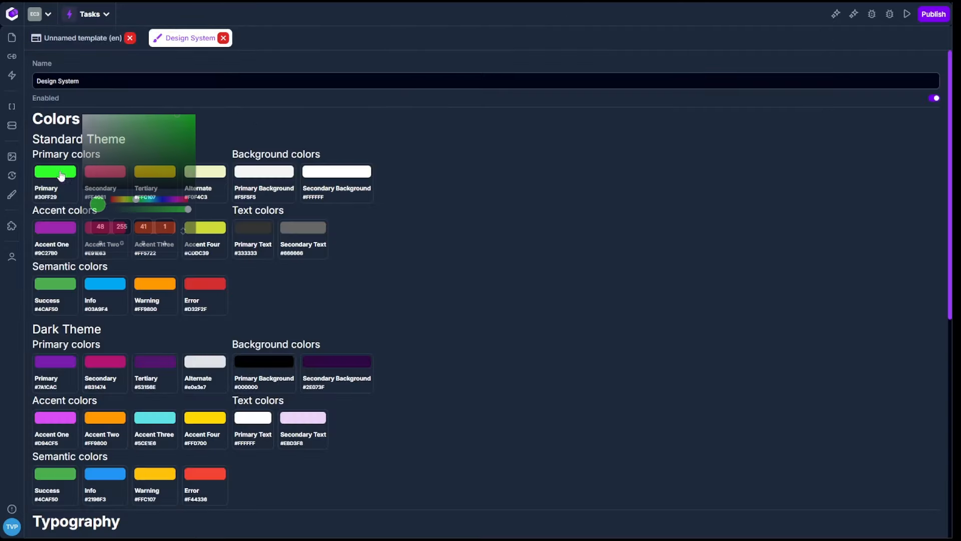
click(183, 233)
click(183, 233)
click(163, 229)
key(ctrl+a)
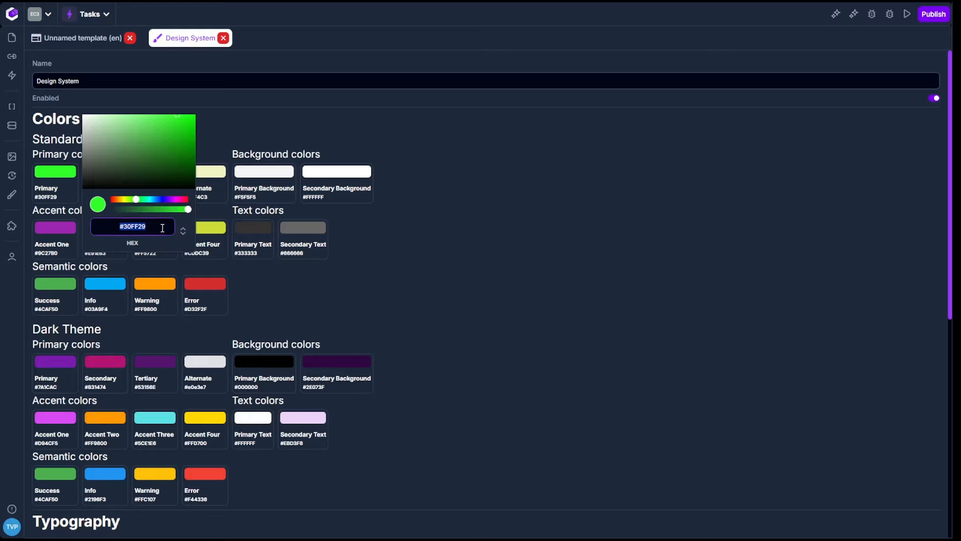
text(#2979FF)
click(485, 253)
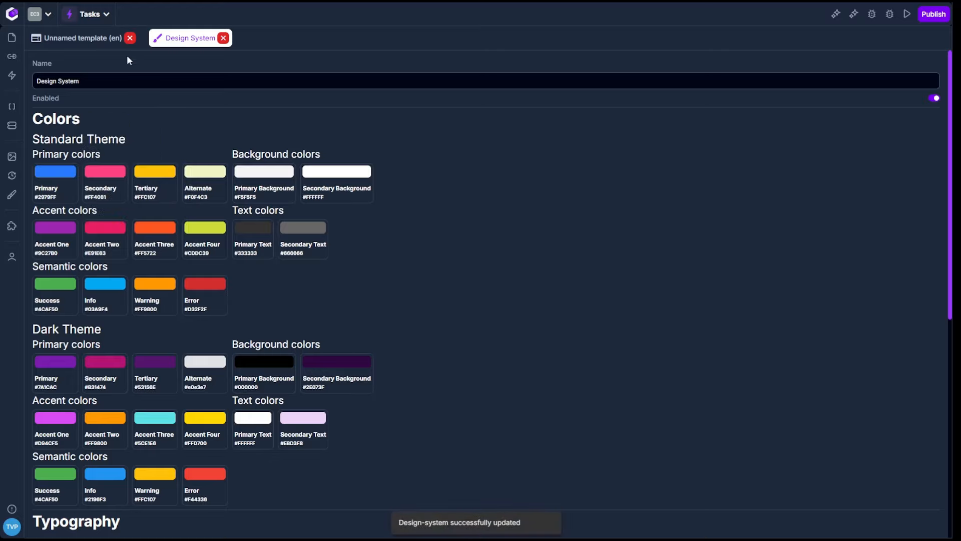
click(80, 38)
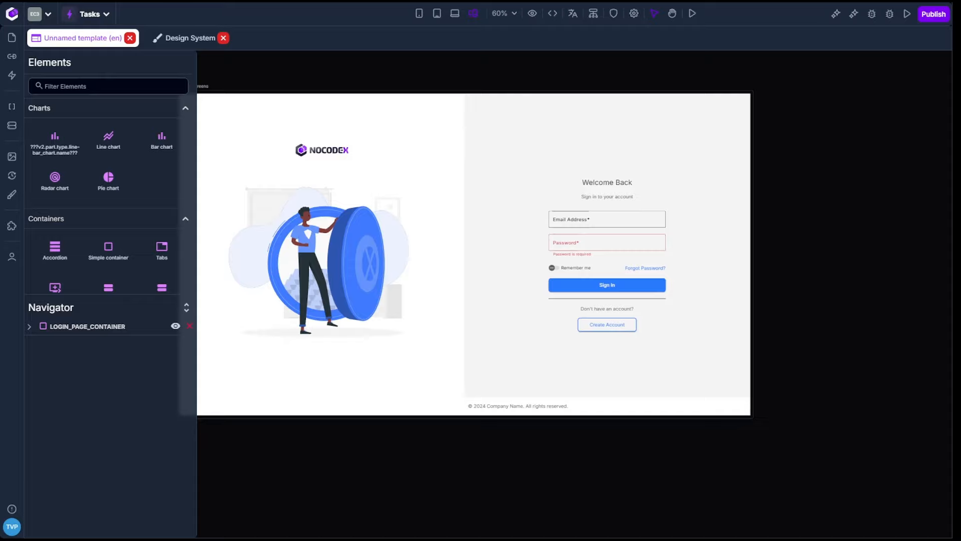
Step: Create a new English web page template with the name "Unnamed template"
click(12, 38)
click(728, 102)
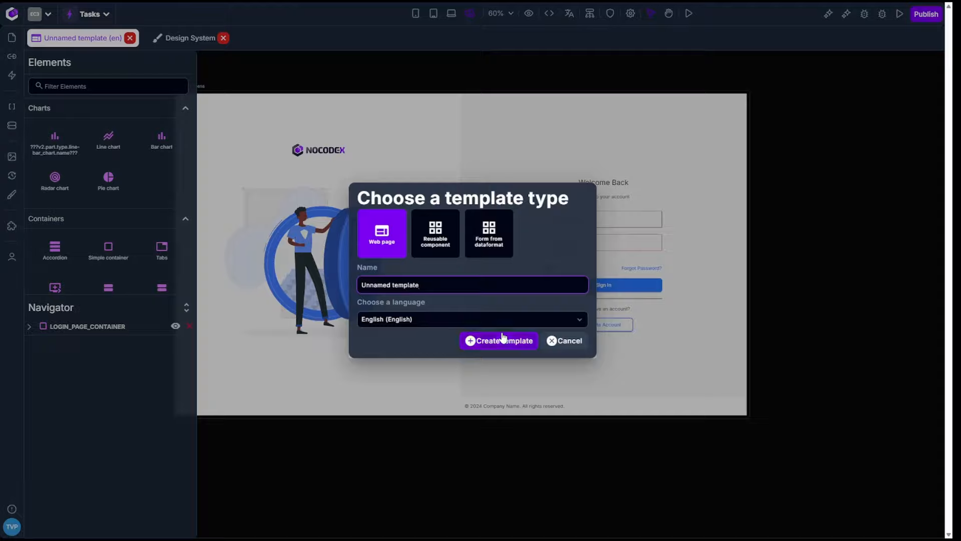
click(502, 339)
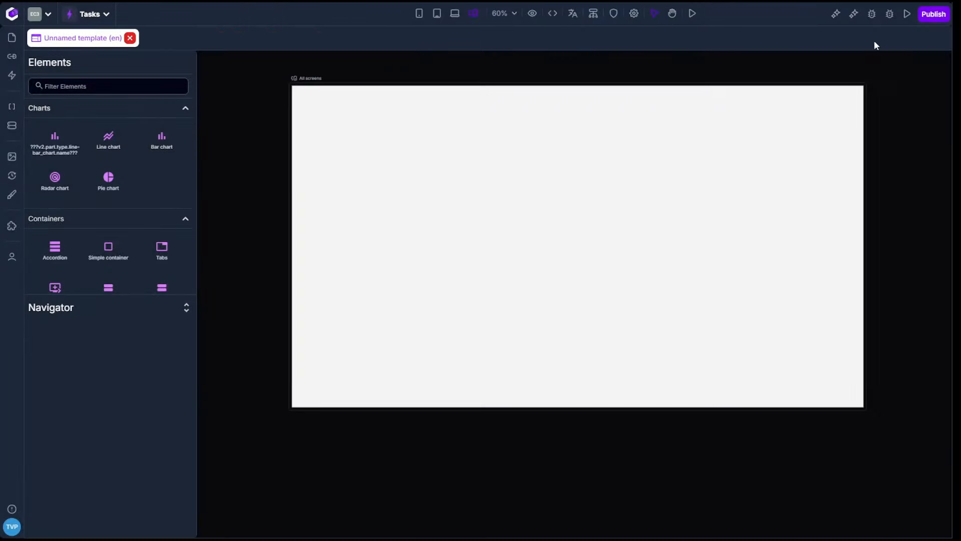
Step: Write the AI assistant prompt "Design a sleek and user-friendly contact form which should include full name, email address, phonenumber & a message text area."
click(854, 14)
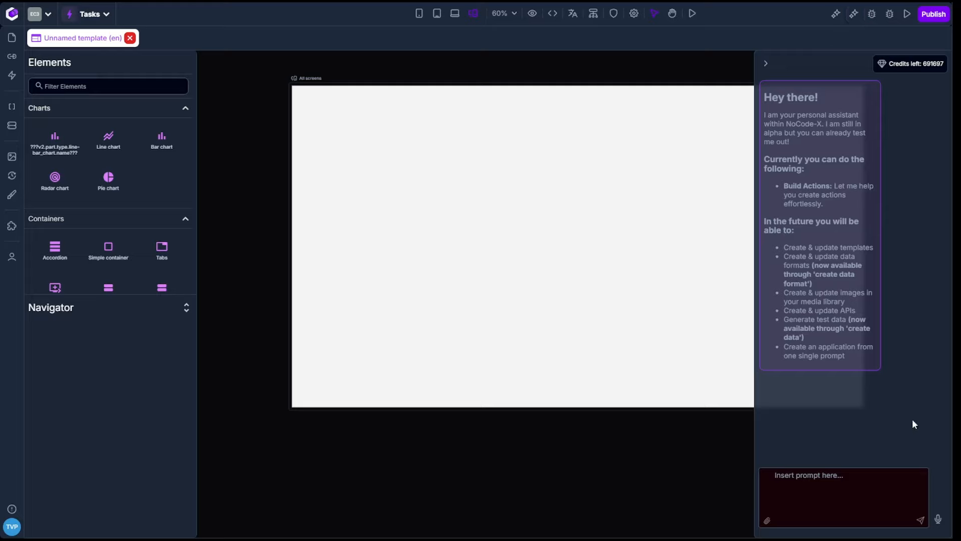
click(822, 494)
text(Design a sleek and user-friendly contact )
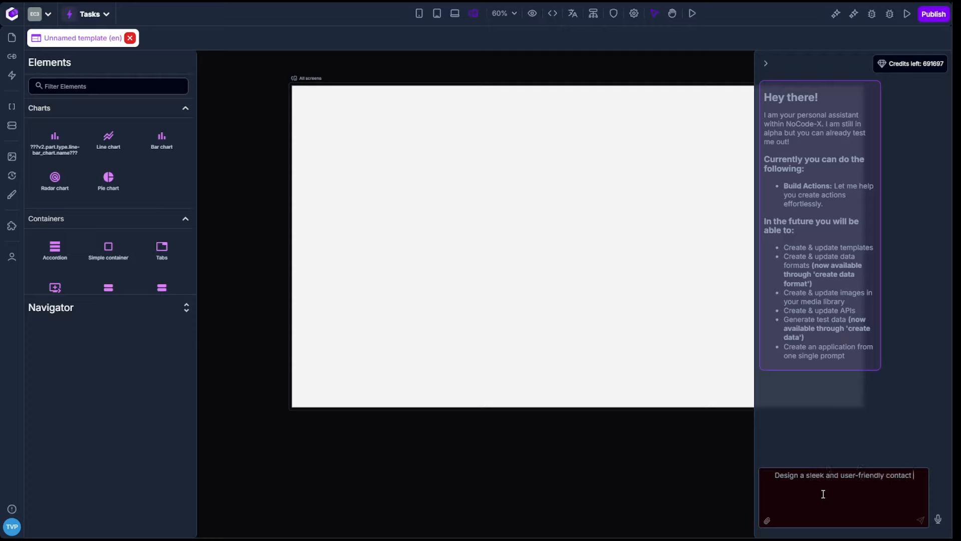
text(form which should include full name, email addere)
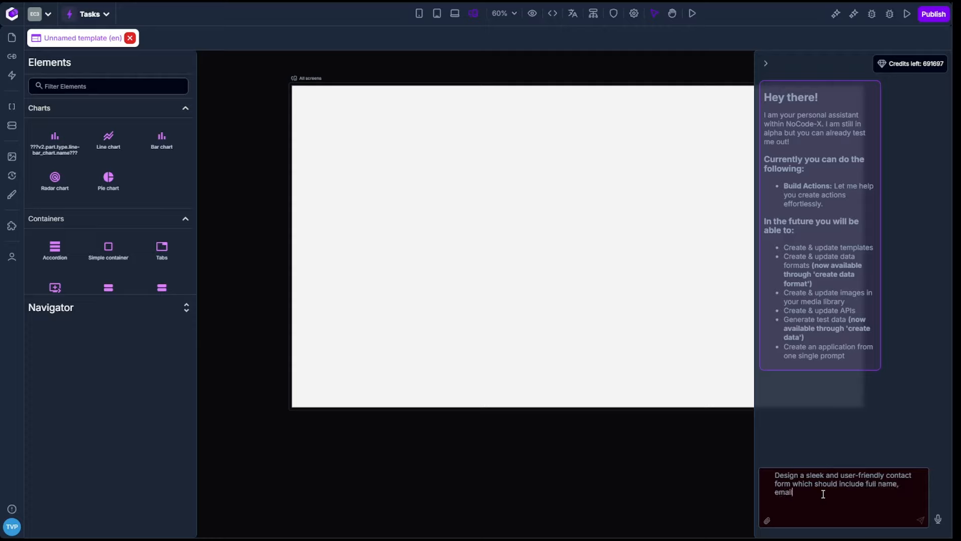
key(BackSpace)
key(BackSpace)
key(BackSpace)
text(ress, phonenubmer &)
key(BackSpace)
key(BackSpace)
key(BackSpace)
key(BackSpace)
key(BackSpace)
key(BackSpace)
text(mber )
text(& a message te)
text(xt area)
text(. )
text(Plea)
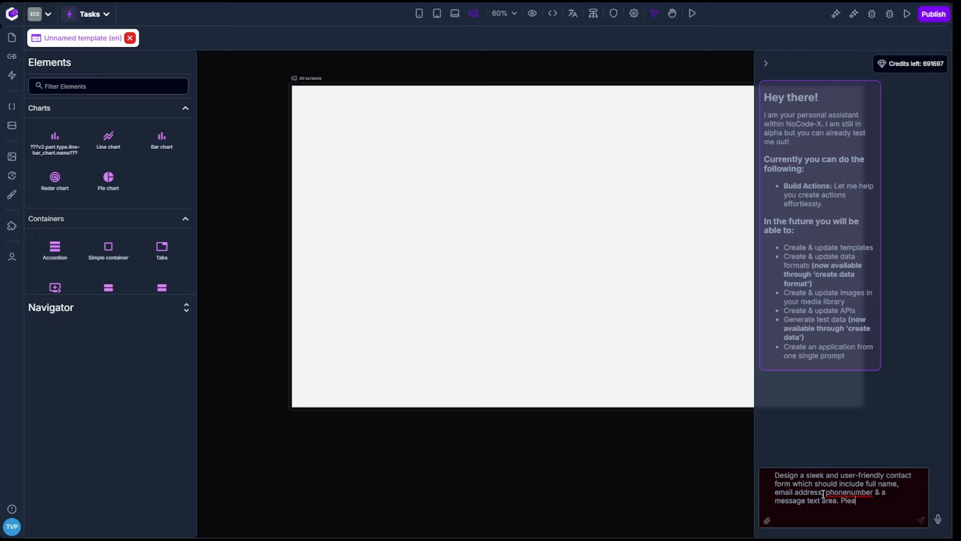
text(se create a very)
Step: Add "Please create a very modern looking contact form with rounded input fields & buttons & use subtle shadows." to the prompt and submit it
key(BackSpace)
text(modern looking )
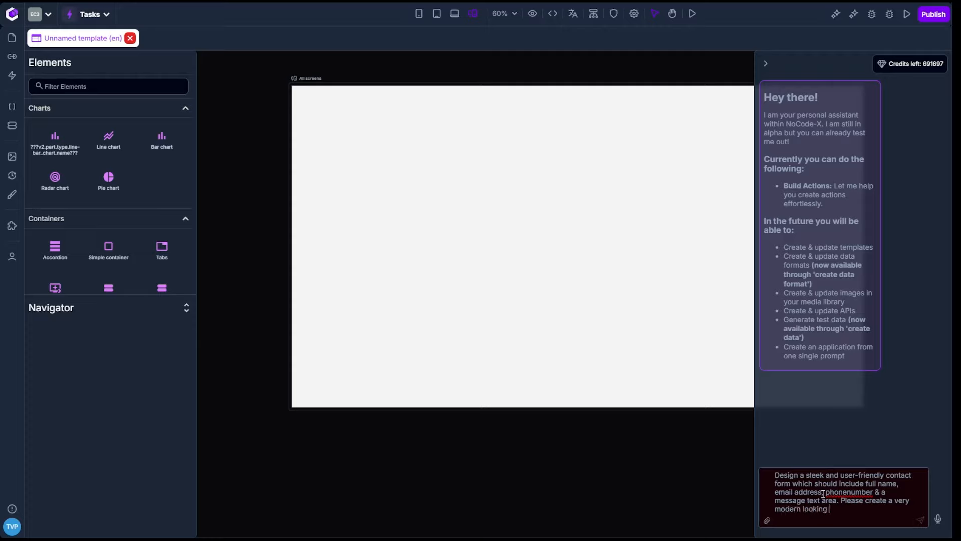
text(contact form)
text( with rounded inp)
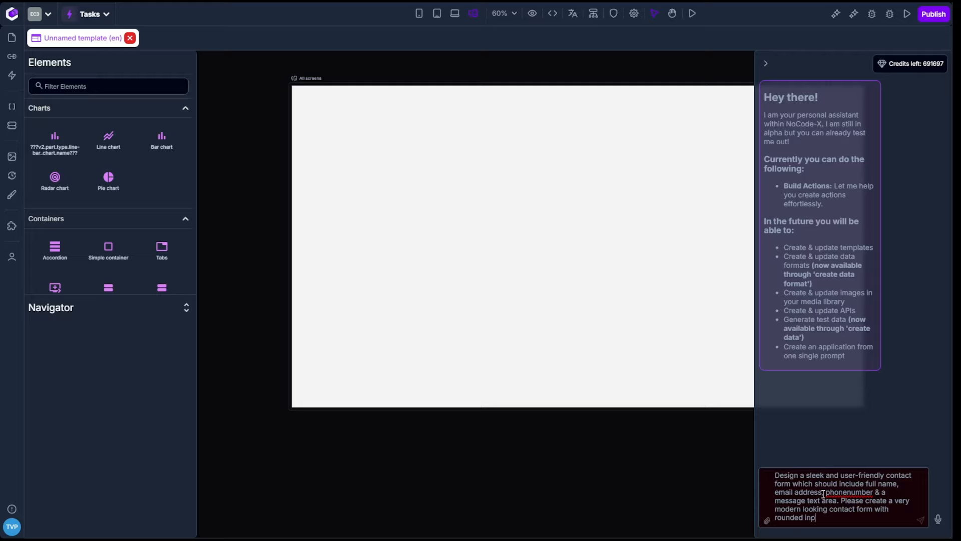
text(ut fields &)
text(buttons & sue subtle shadows)
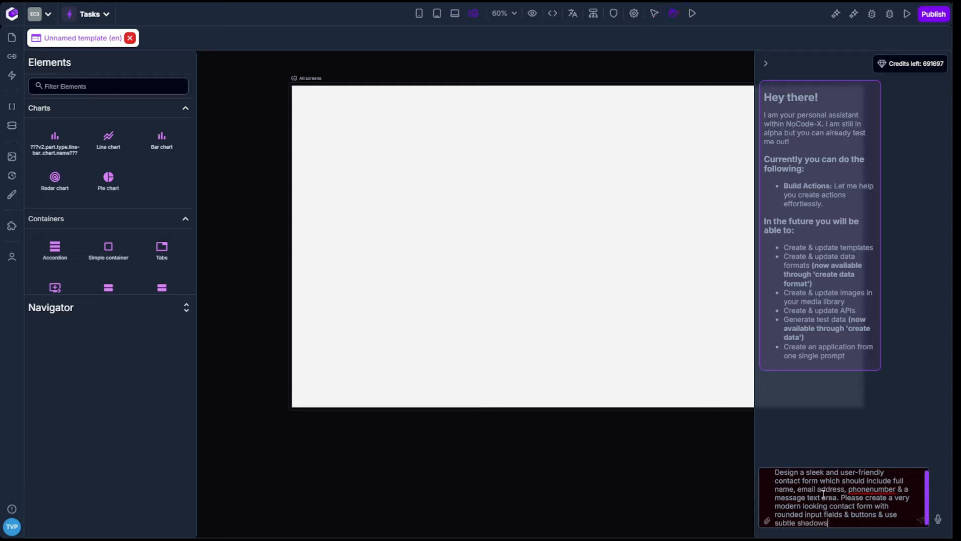
key(Return)
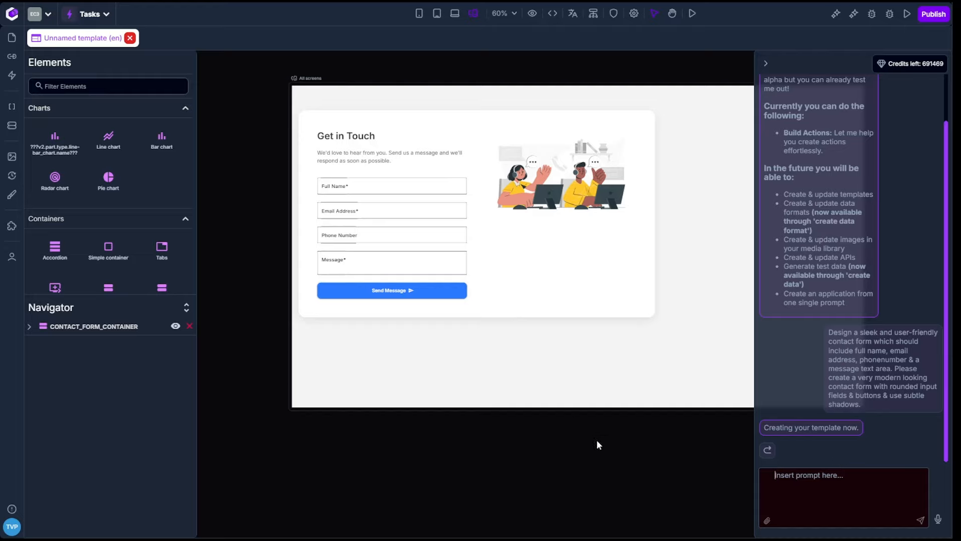
Step: Set the horizontal alignment of the items in CONTACT_FORM_CONTAINER to Center
key(space)
mouse_move(679, 443)
mouse_down()
mouse_move(530, 446)
mouse_move(659, 443)
mouse_up()
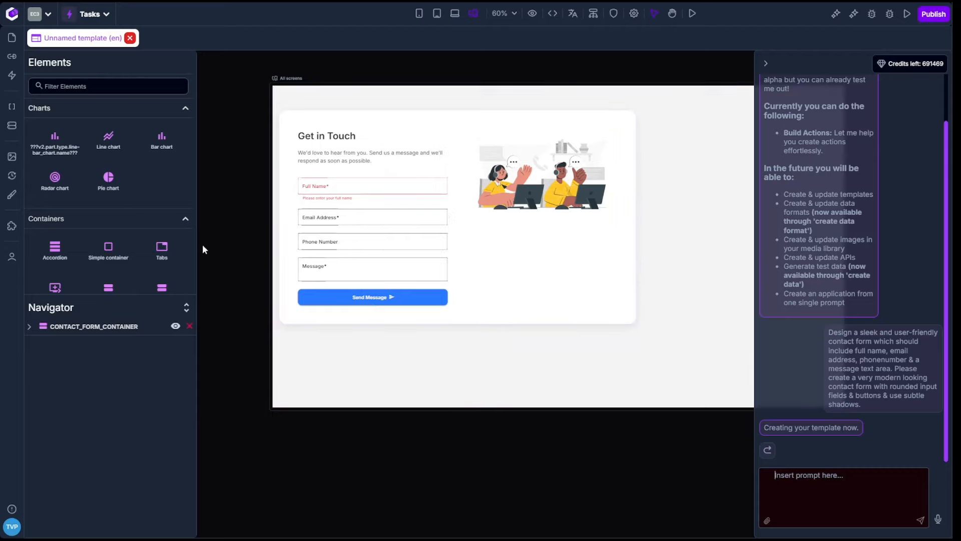
click(62, 327)
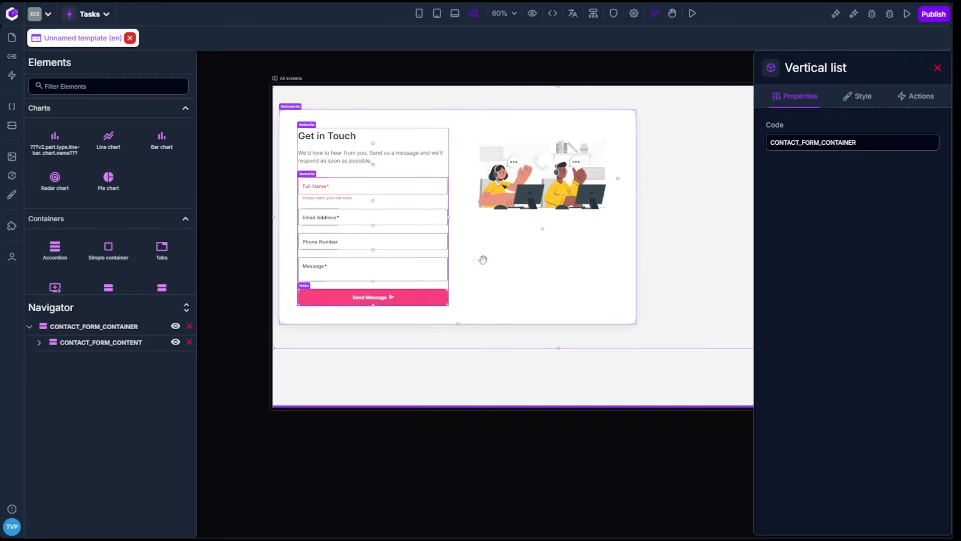
click(858, 96)
click(822, 354)
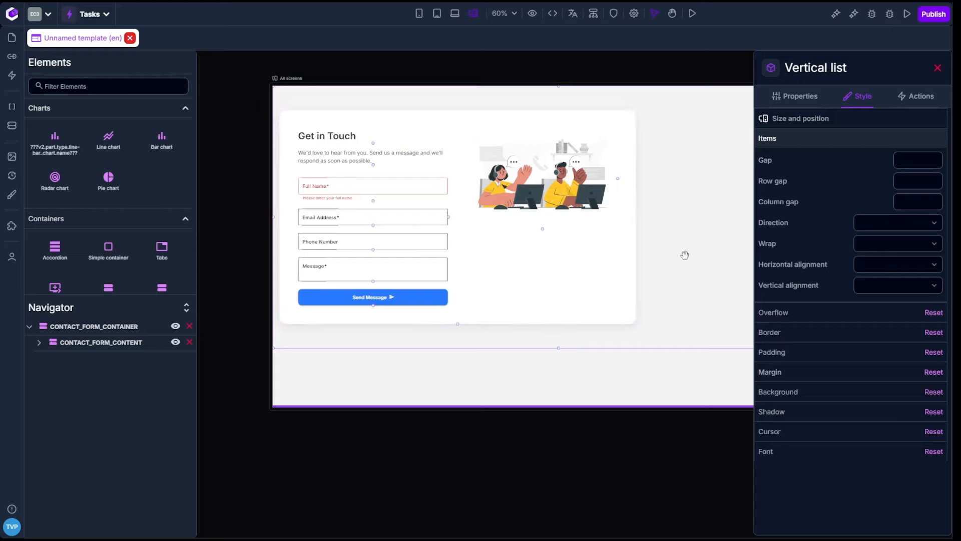
click(884, 261)
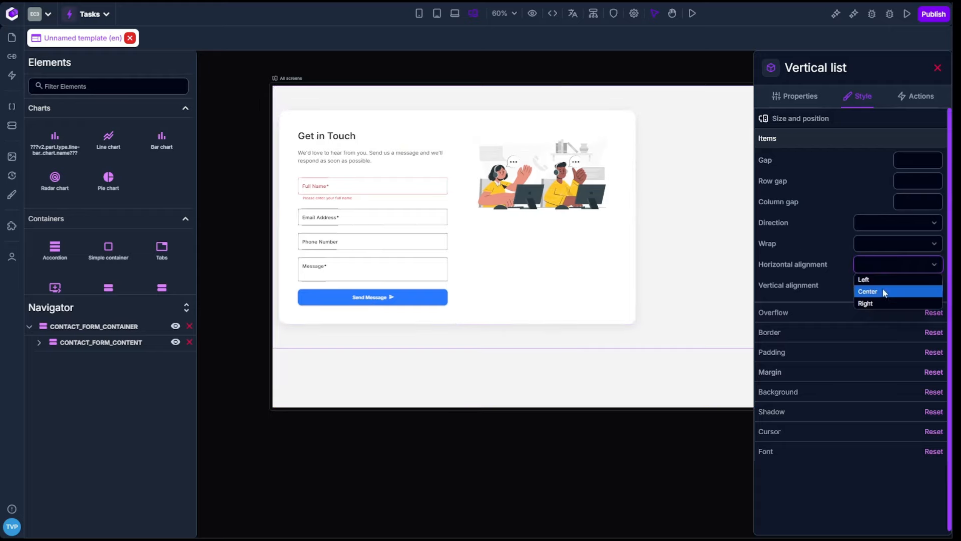
click(882, 293)
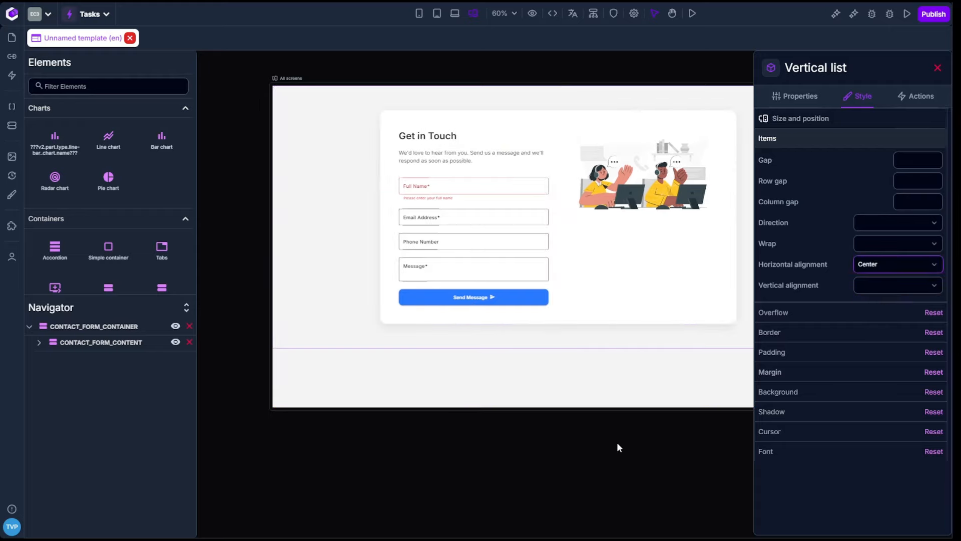
Step: Turn off required authentication for the contact form template and preview the page
key(space)
drag(646, 453, 587, 460)
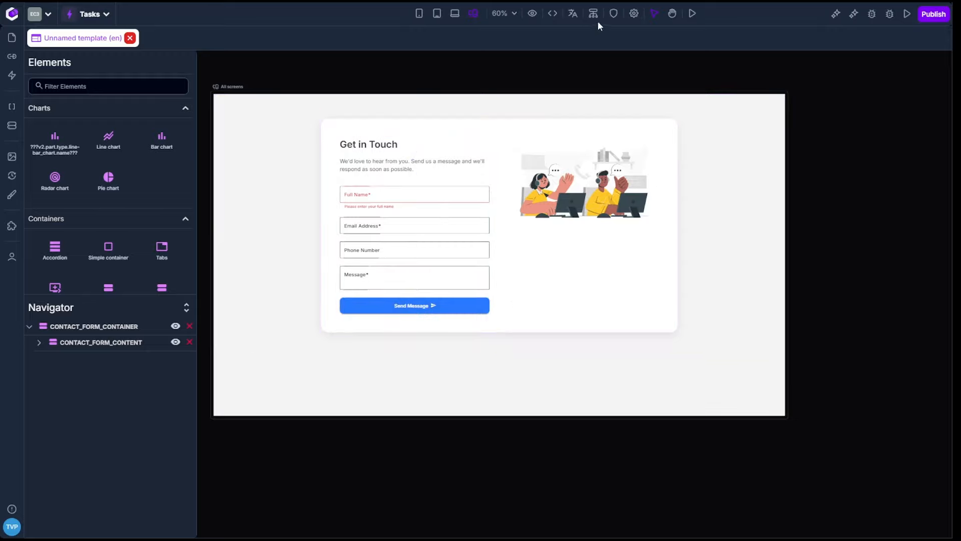
click(614, 13)
click(600, 179)
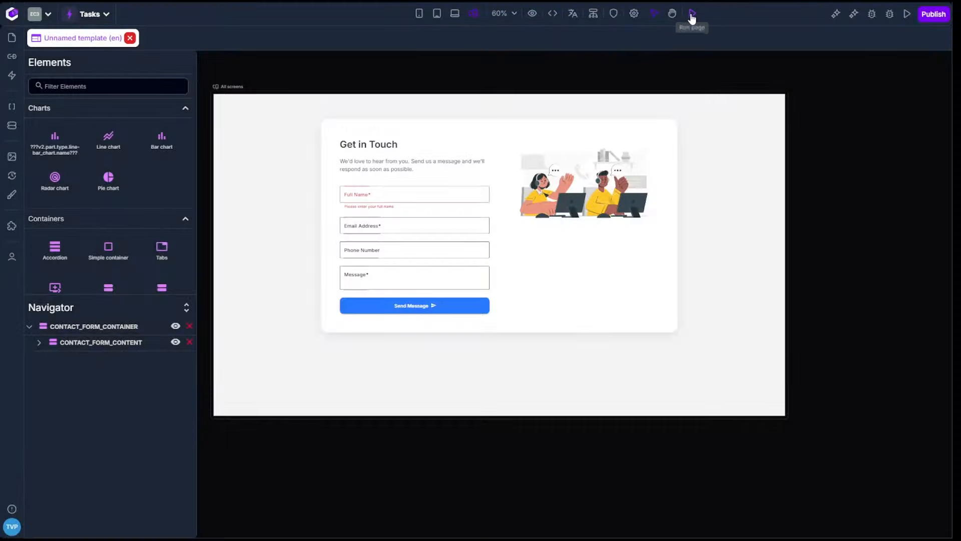
click(692, 15)
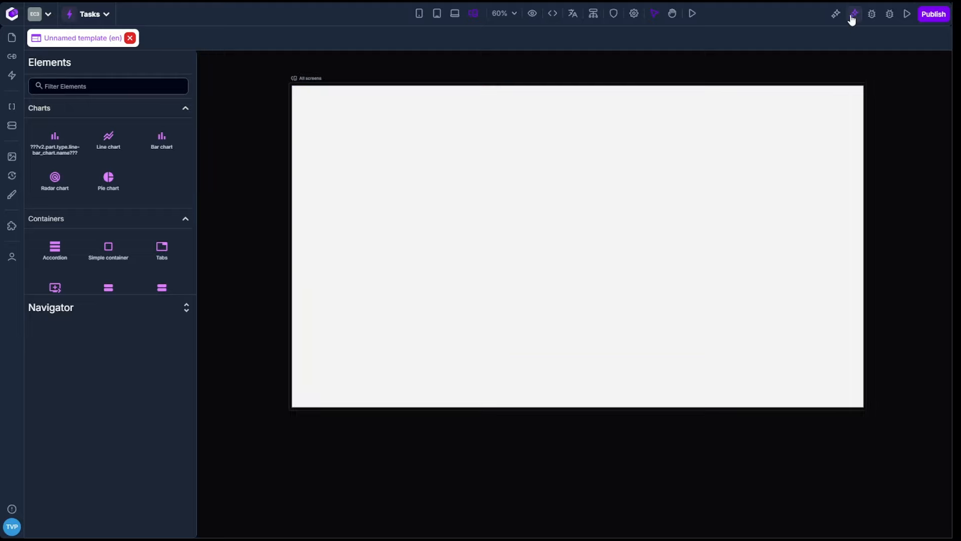
Step: Open the AI assistant for the new blank template
click(853, 15)
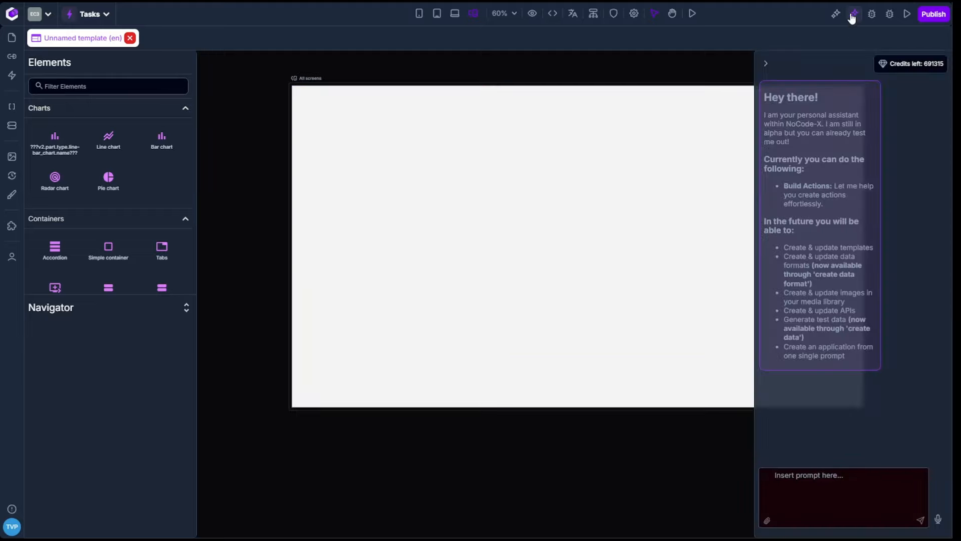
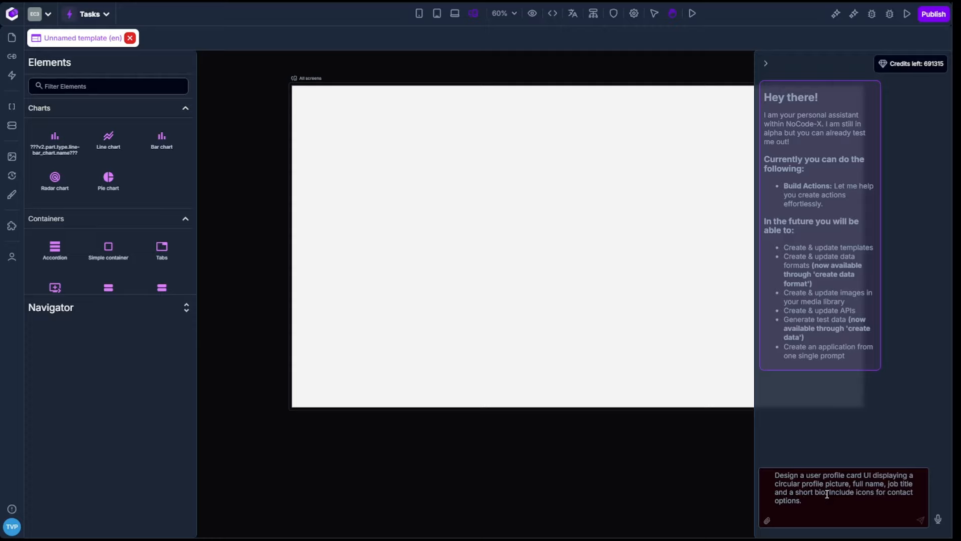
Step: Extend the prompt with "A follow button and a subtle hover effect. Use a clean, modern design with soft shadows and rounded corners." and submit it
text(A follow button and a subtle hover effect. Use a)
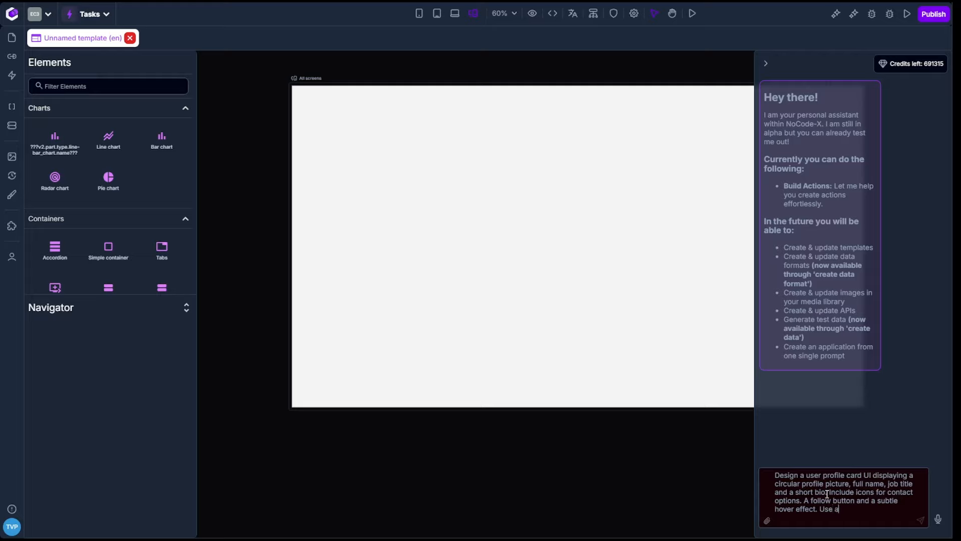
text( clean )
text(, moder)
text(n )
text(design )
text(with sof)
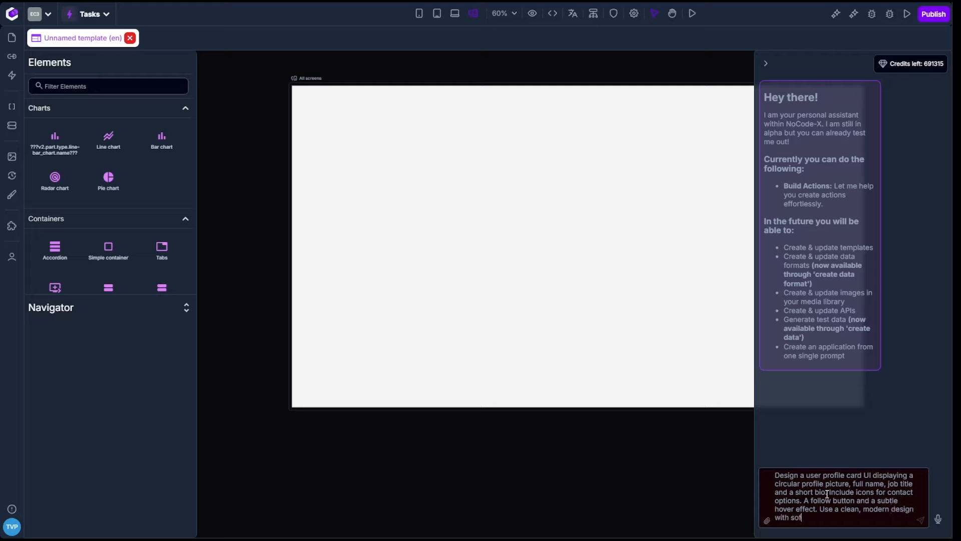
text(t sha)
text(dows)
text( and rounde)
text(d corners)
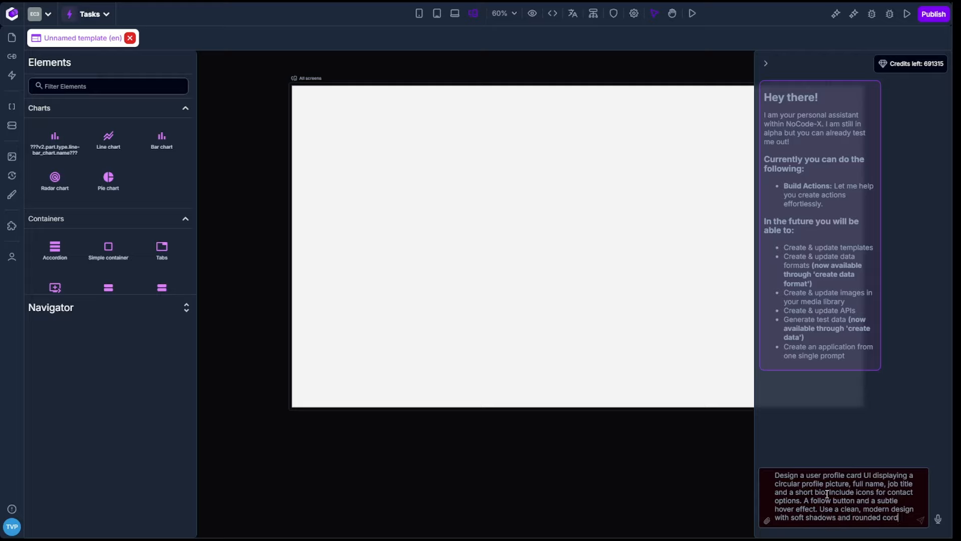
text(.)
key(Return)
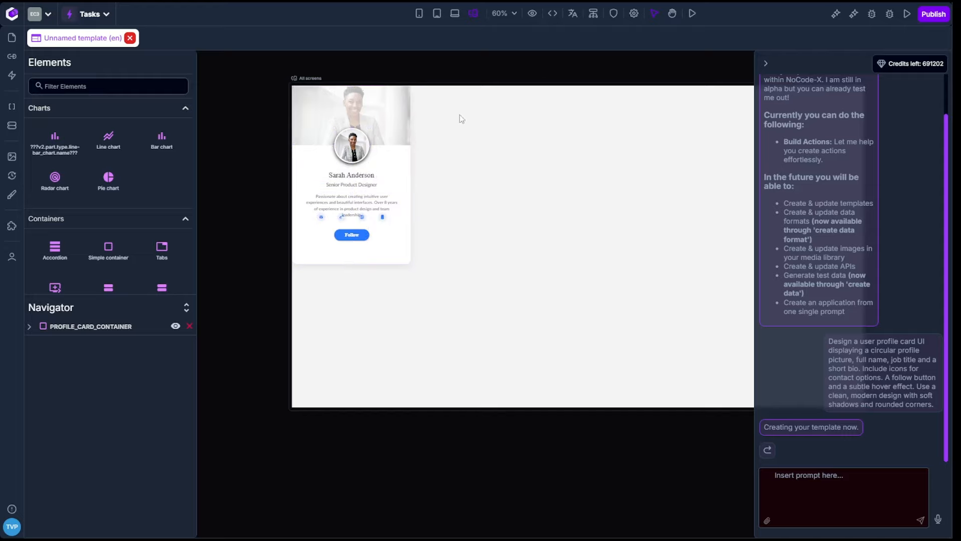
Step: Set the height of the bio text in the generated profile card to fit-content
scroll(501, 85, up, 5)
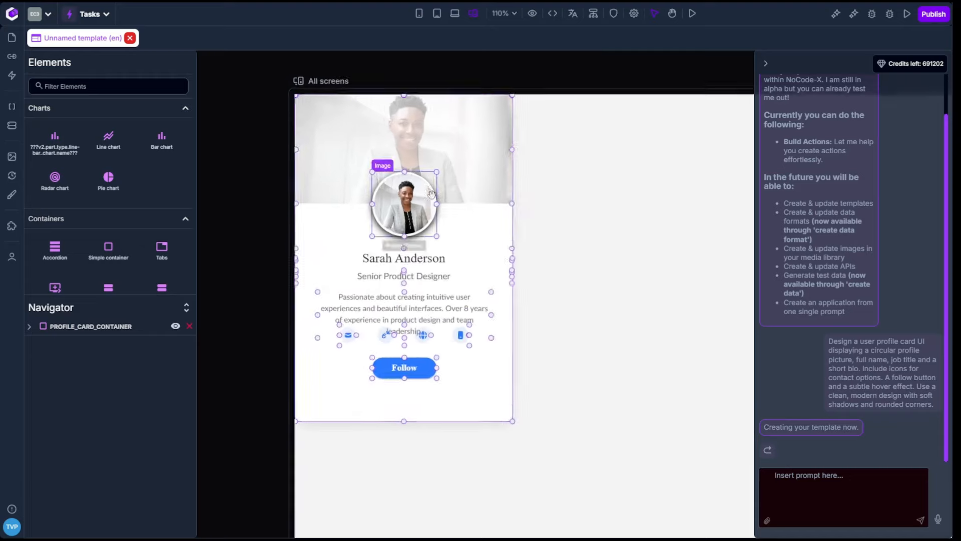
scroll(525, 74, up, 2)
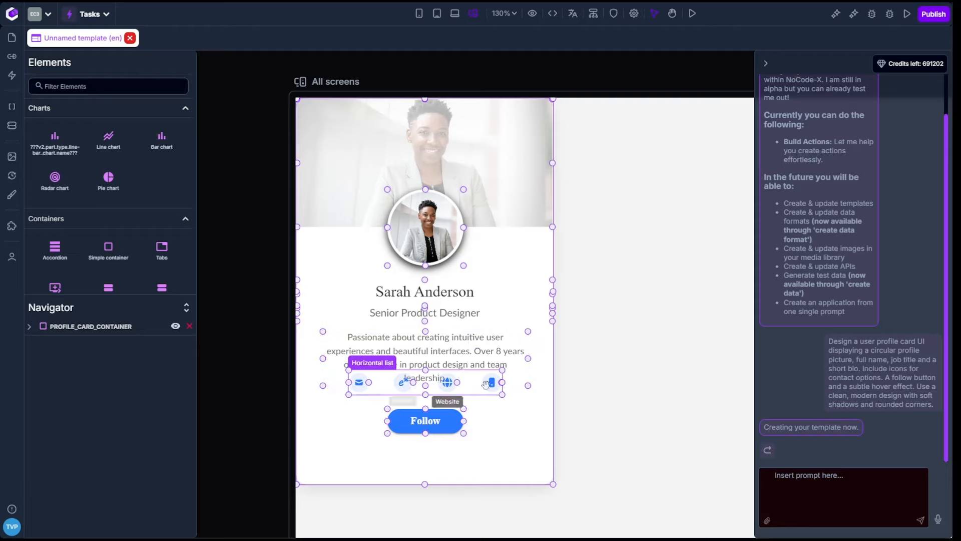
click(440, 420)
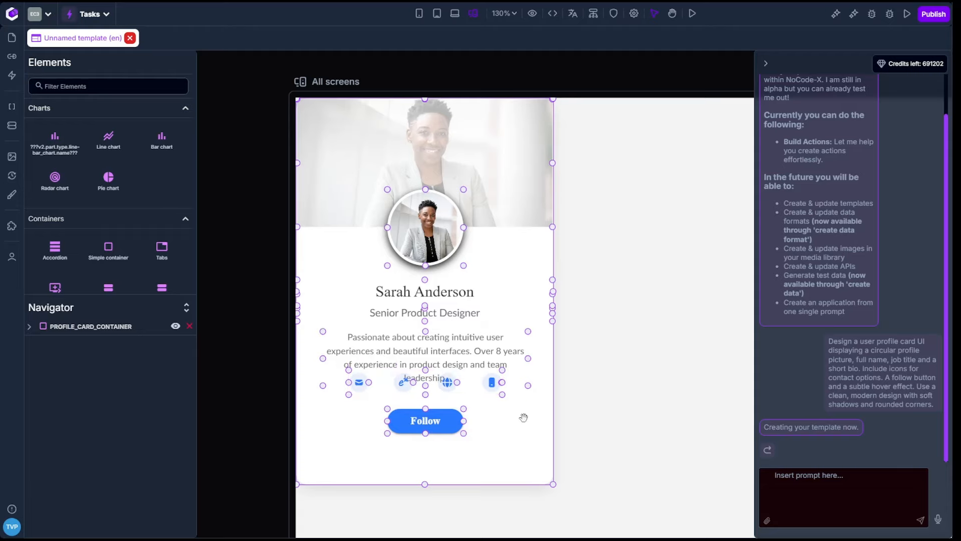
click(459, 348)
click(891, 103)
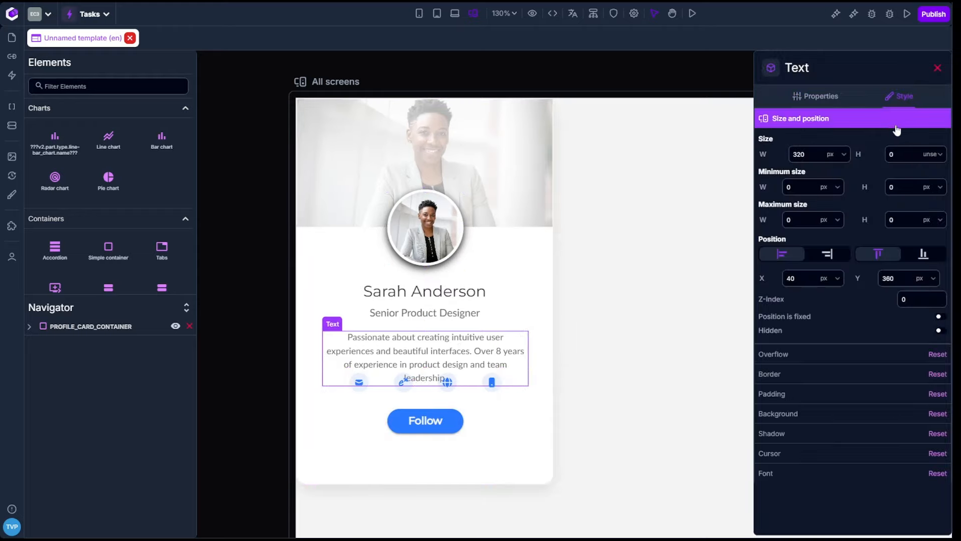
click(934, 156)
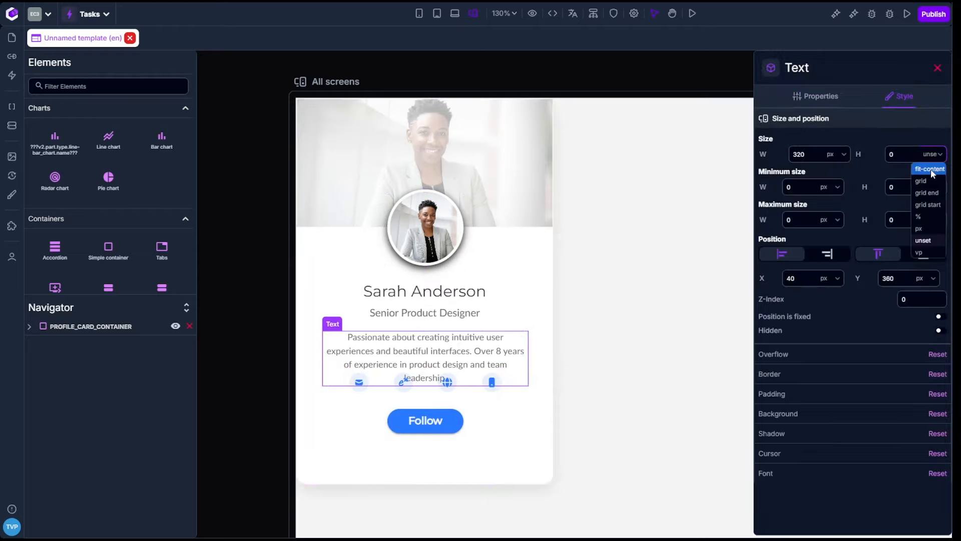
click(930, 170)
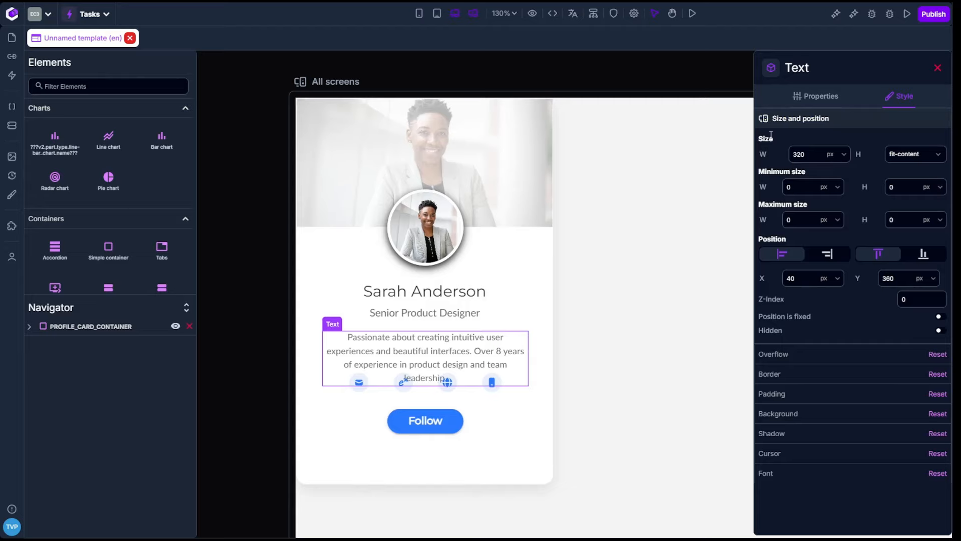
Step: Look at the card in the All screens and desktop views, expand PROFILE_CARD_CONTAINER in the navigator and select it
scroll(621, 244, down, 4)
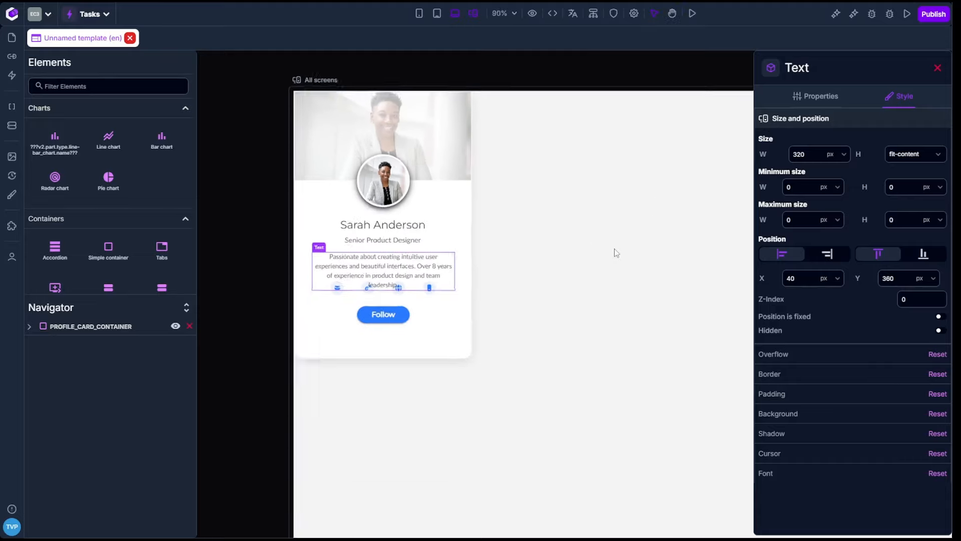
scroll(614, 248, down, 6)
key(h)
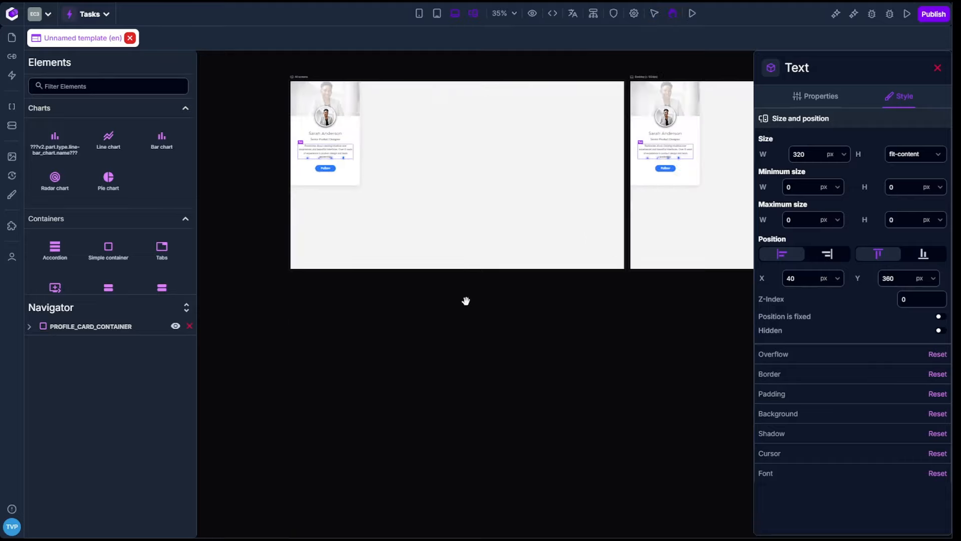
drag(466, 300, 473, 361)
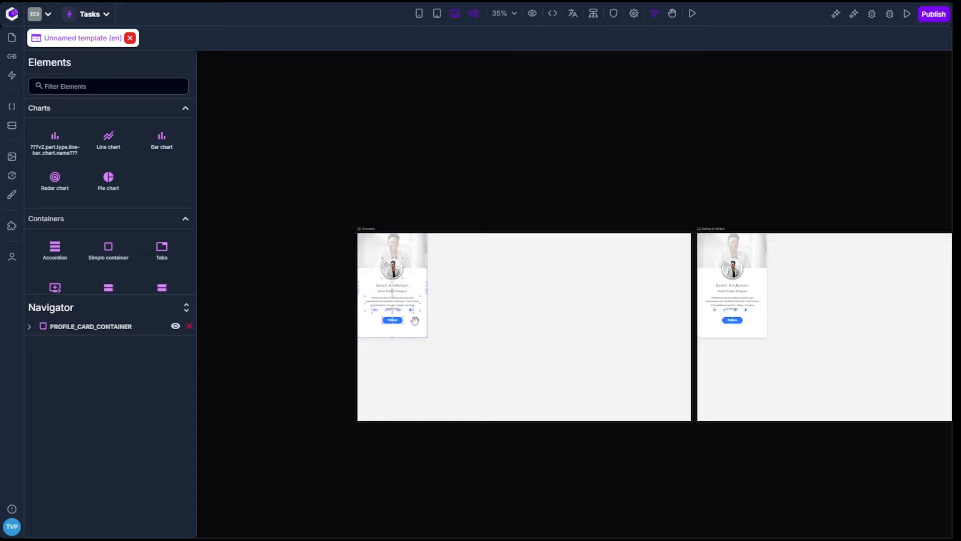
scroll(415, 321, up, 6)
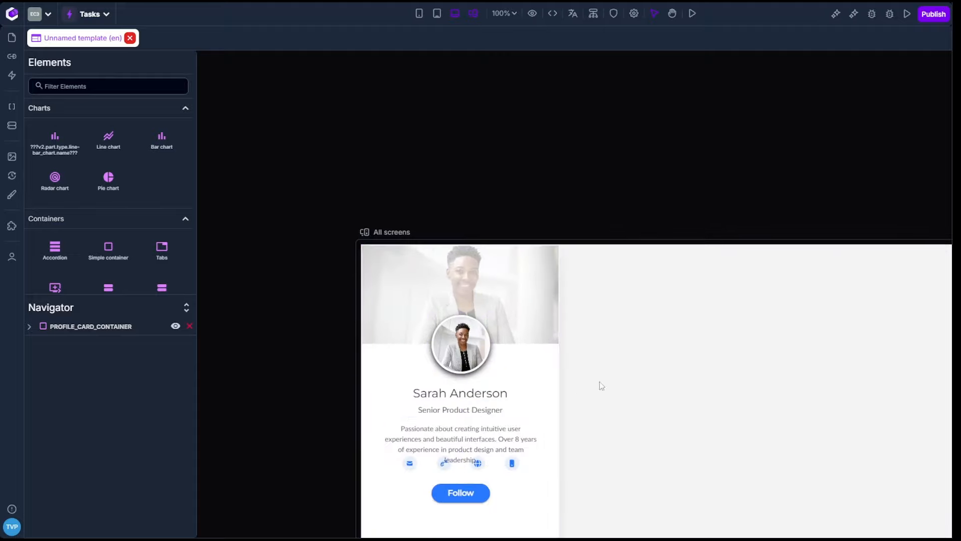
click(30, 327)
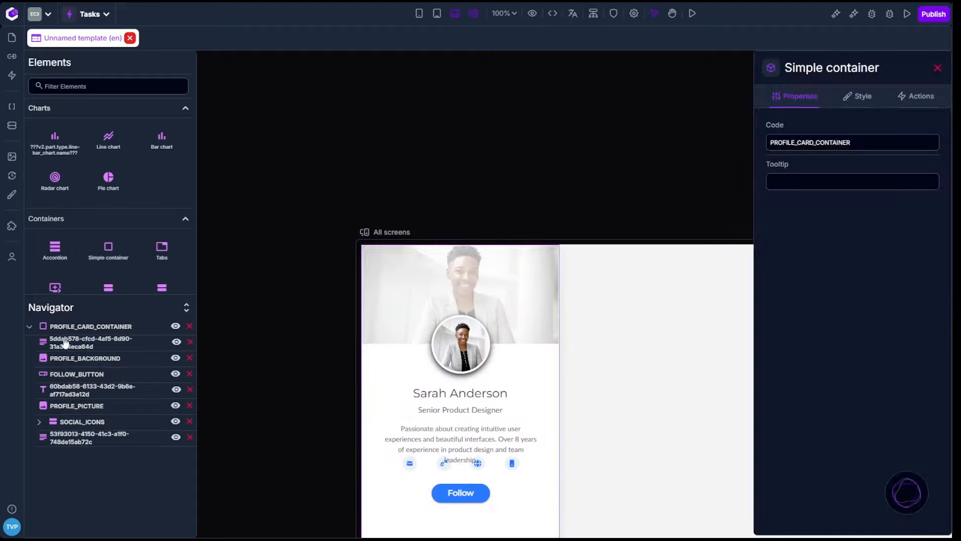
click(90, 330)
click(90, 330)
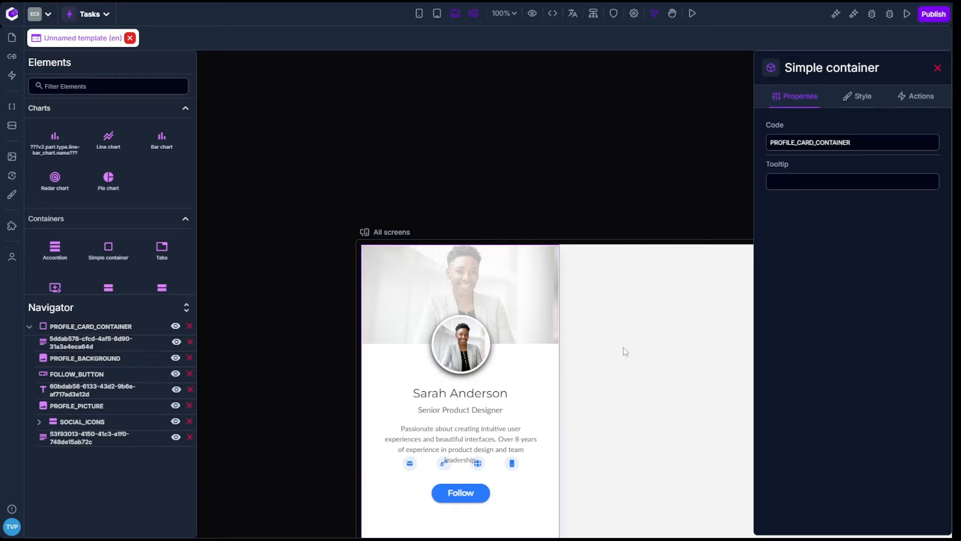
Step: Set the Y position of the SOCIAL_ICONS horizontal list to 450 px
key(space)
drag(618, 217, 595, 115)
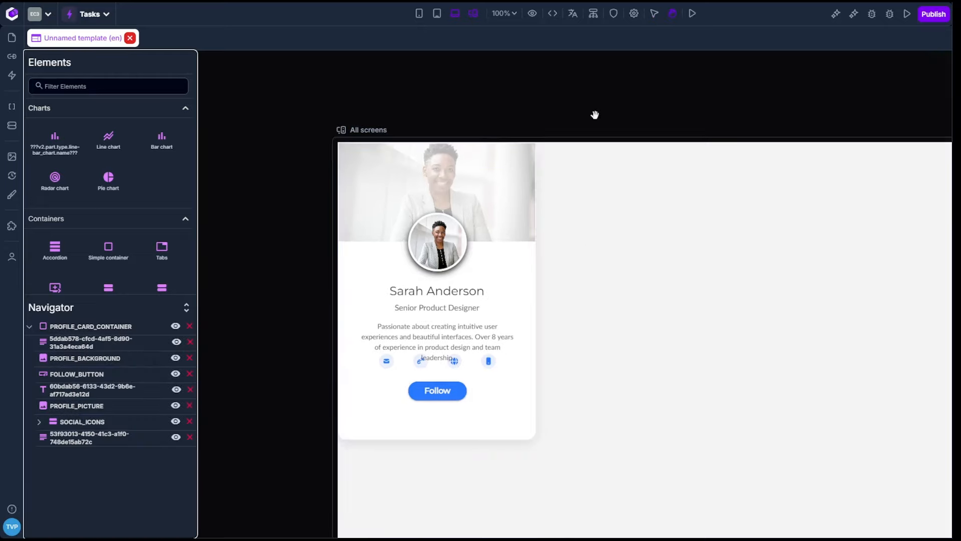
click(465, 371)
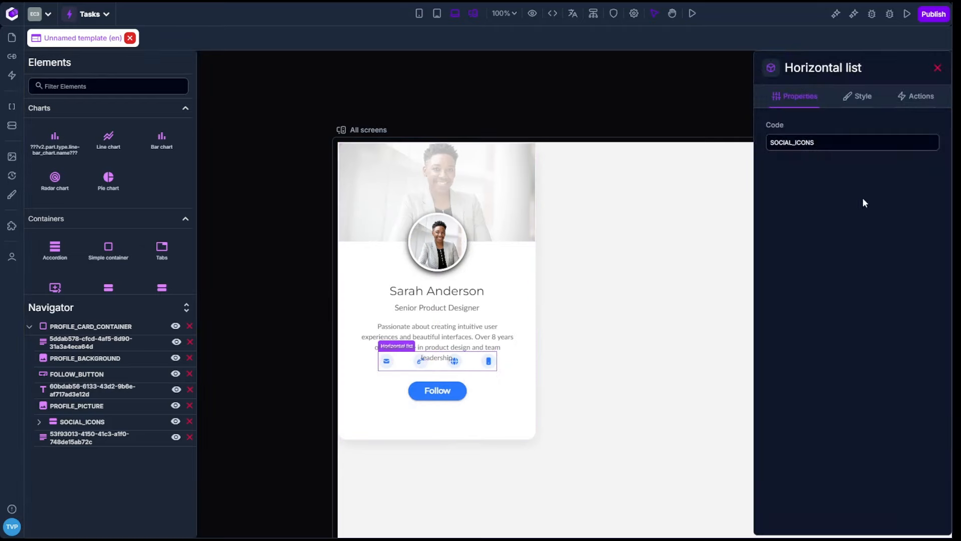
click(860, 97)
click(886, 283)
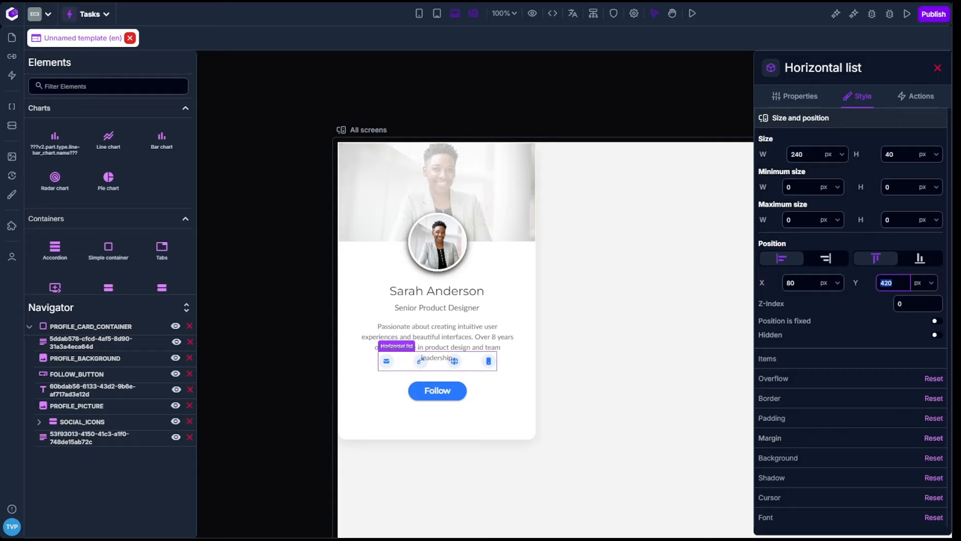
text(500)
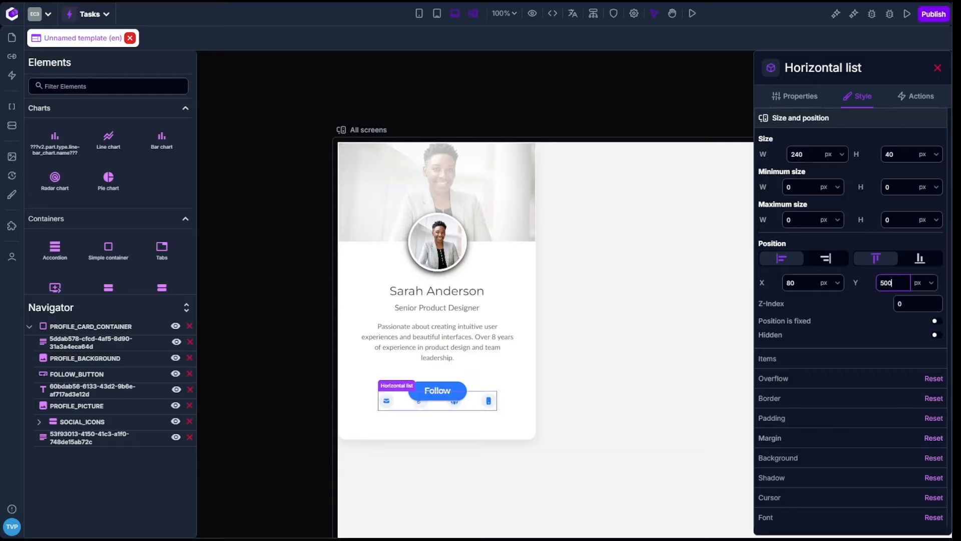
key(BackSpace)
key(BackSpace)
key(BackSpace)
text(450)
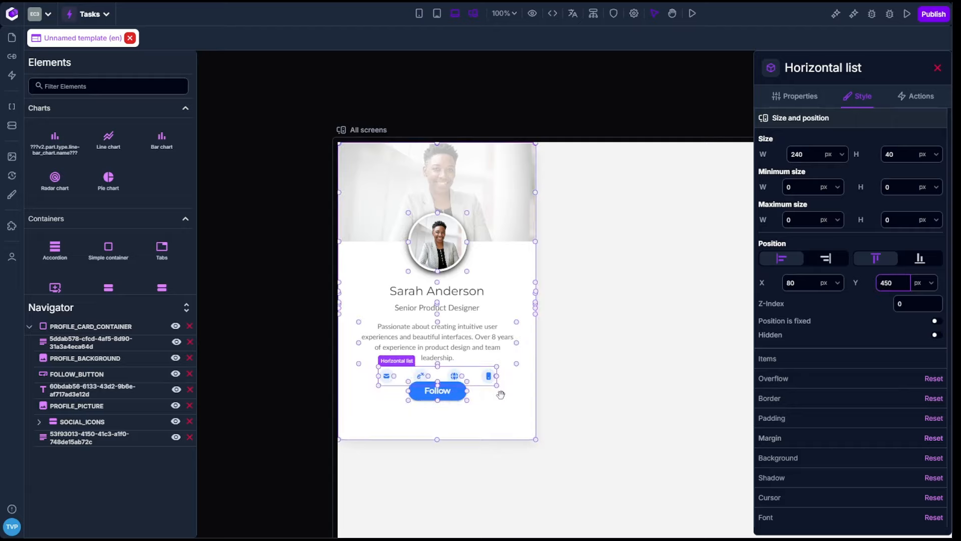
Step: Set the Y position of the Follow button to 520 px and deselect it
click(457, 400)
click(896, 279)
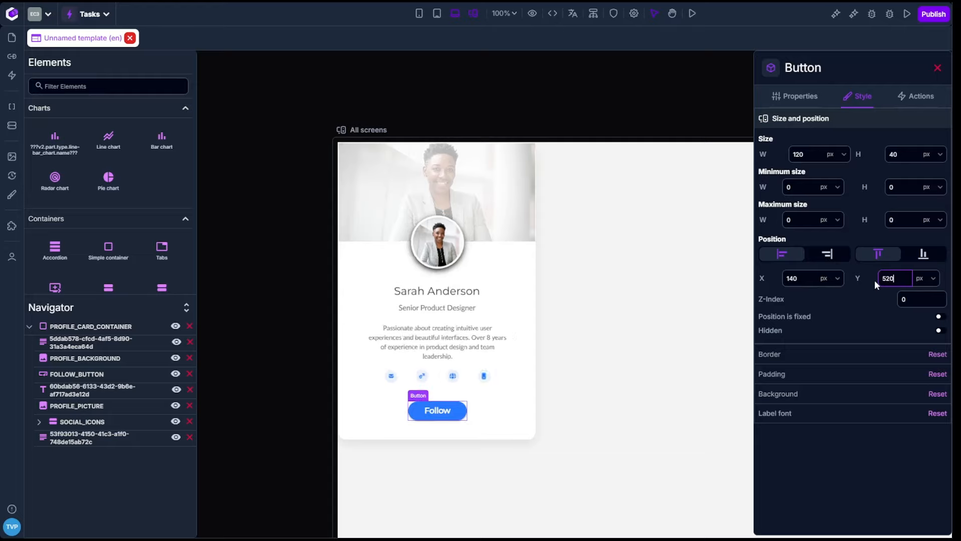
click(293, 302)
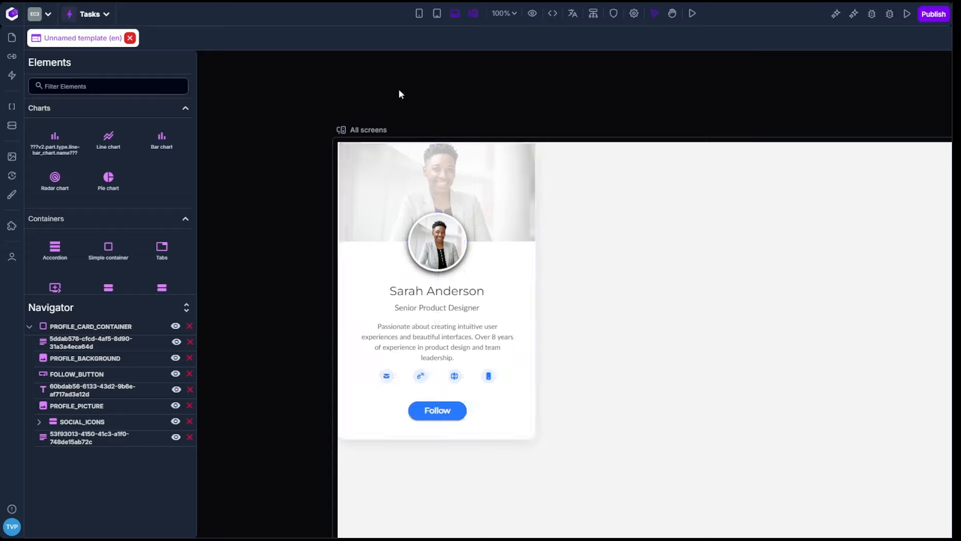
Step: Turn off required authentication for the profile card template and preview the page
click(613, 13)
click(599, 180)
click(644, 94)
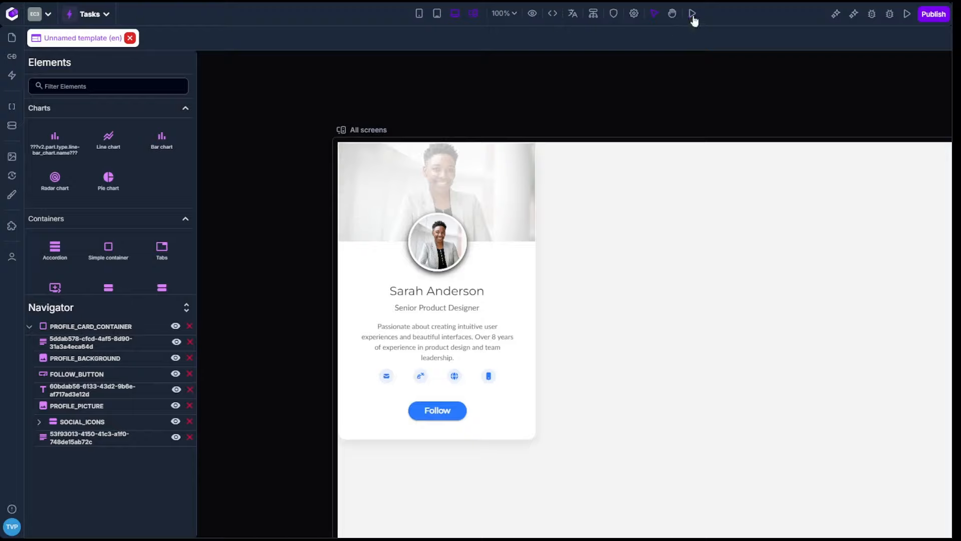
click(697, 19)
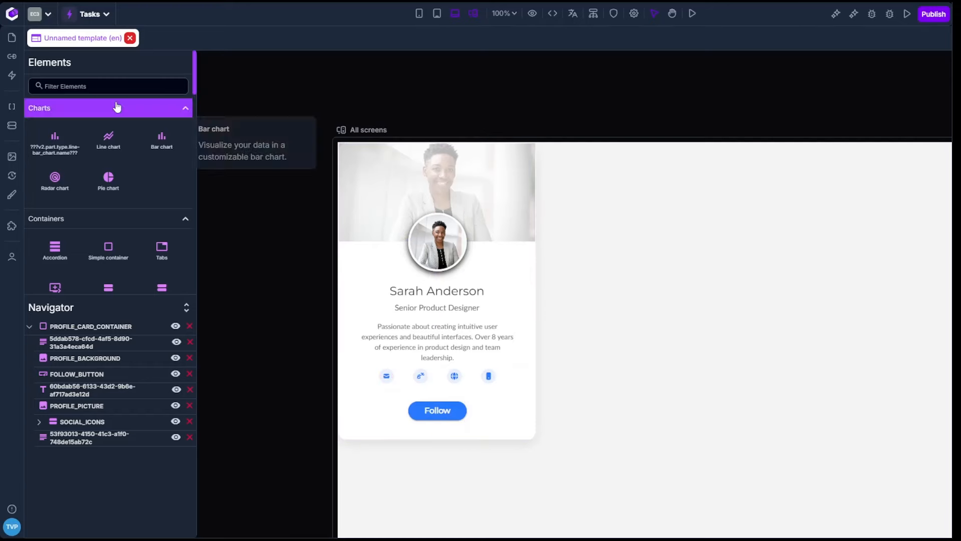
Step: Create a new blank template and open the AI assistant for it
click(12, 38)
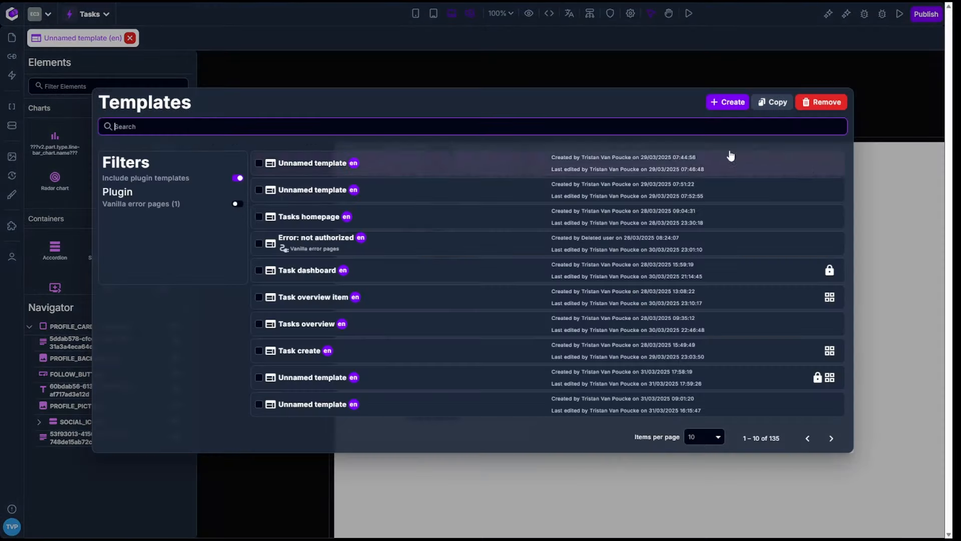
click(727, 102)
click(520, 339)
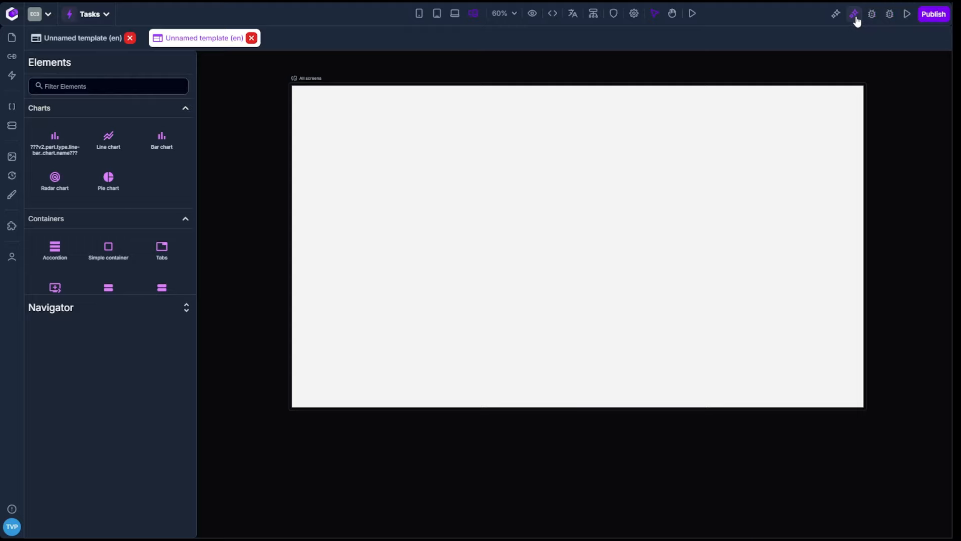
click(853, 15)
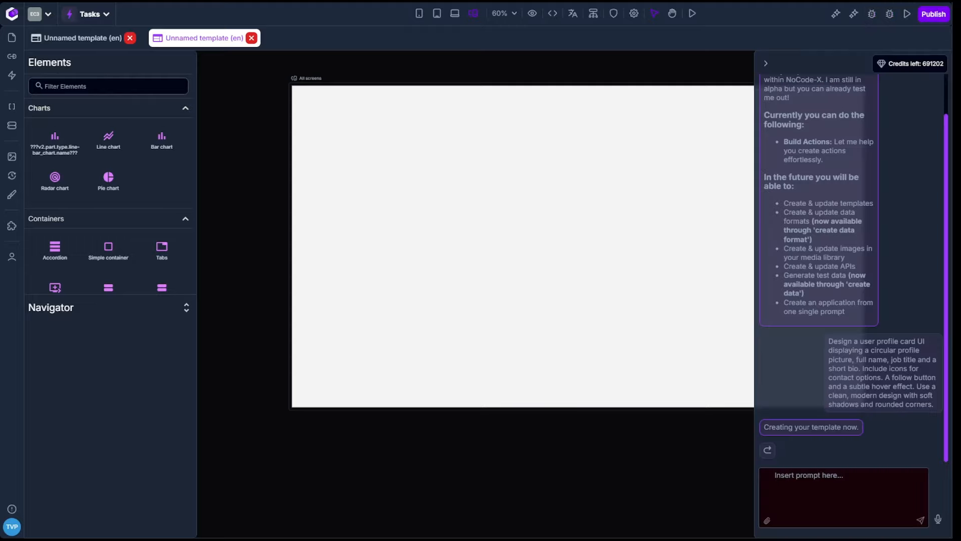
Step: Enter the prompt "Create a product info card UI featuring a high quality product image, product name, price, star rating & a short description"
key(ctrl)
text(Create a product ifno)
key(BackSpace)
text(nfo)
text( care)
text( UI featurein)
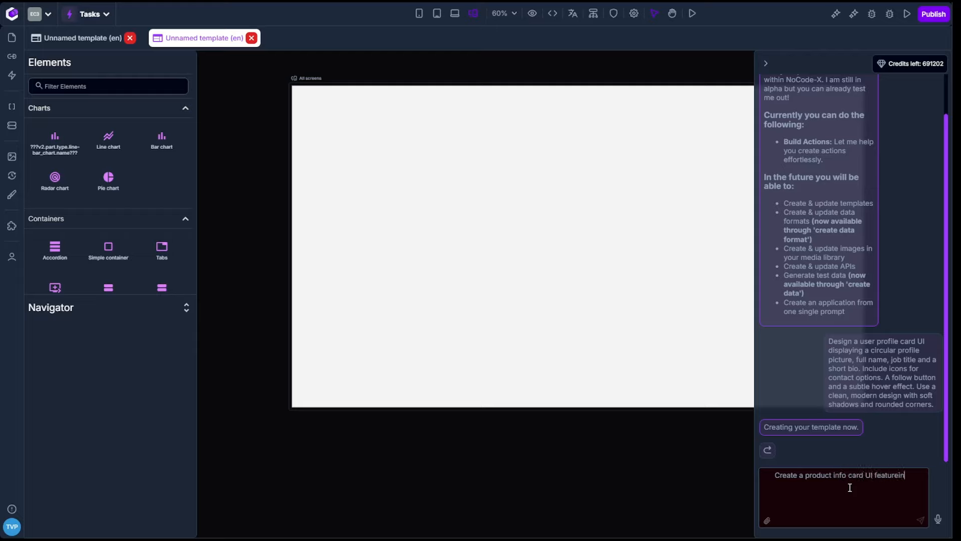
key(BackSpace)
text(ing a high quality product image, produ)
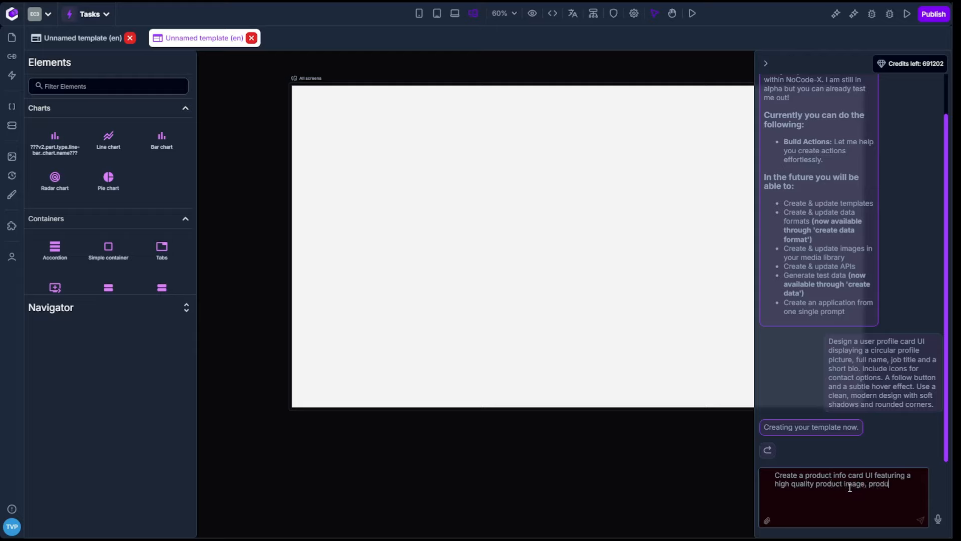
text(ct name, price, star rating & a short des)
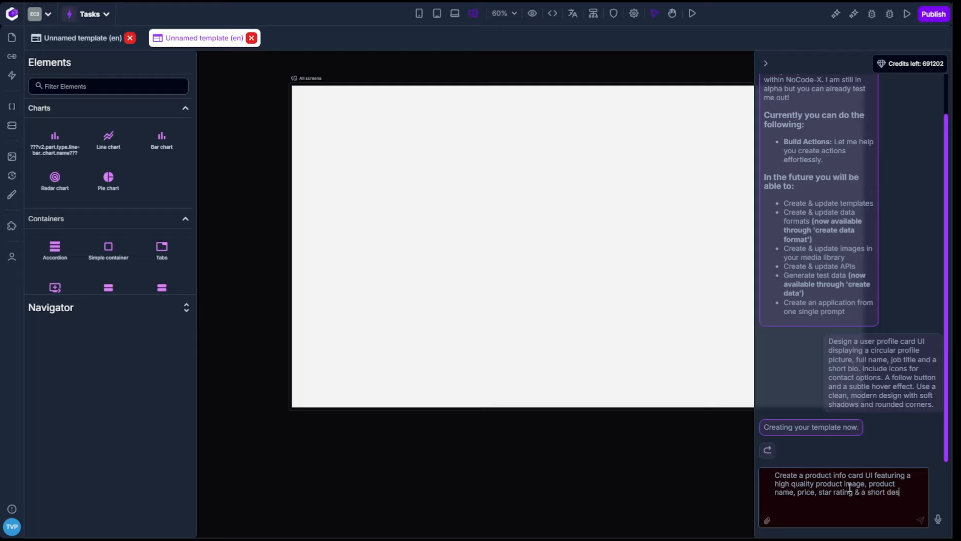
text(cription. INlcude)
Step: Continue the prompt with the sentence "Include an add to cart cutton and a hover effect."
key(BackSpace)
key(BackSpace)
key(BackSpace)
text(clu)
text(de an ad)
text(ard)
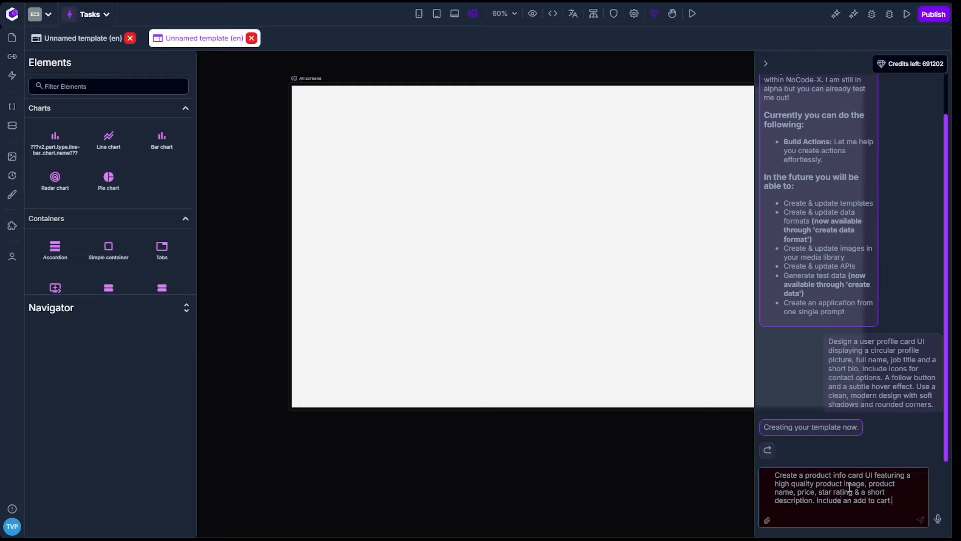
text( cutton and a h)
text(over)
text( effe)
text(ct.L)
text(Mainin)
text(in a visi)
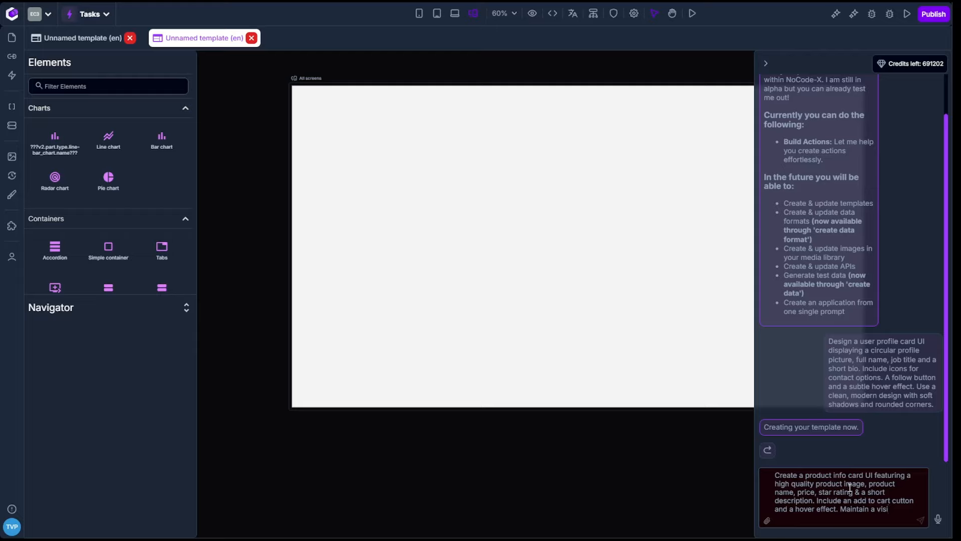
Step: Finish the prompt with "Maintain a minimal yet visually appealing design." and submit it to generate the product card
key(BackSpace)
key(BackSpace)
key(BackSpace)
text(minim)
text(al yet)
text( ver)
text(ally app)
text(ealing)
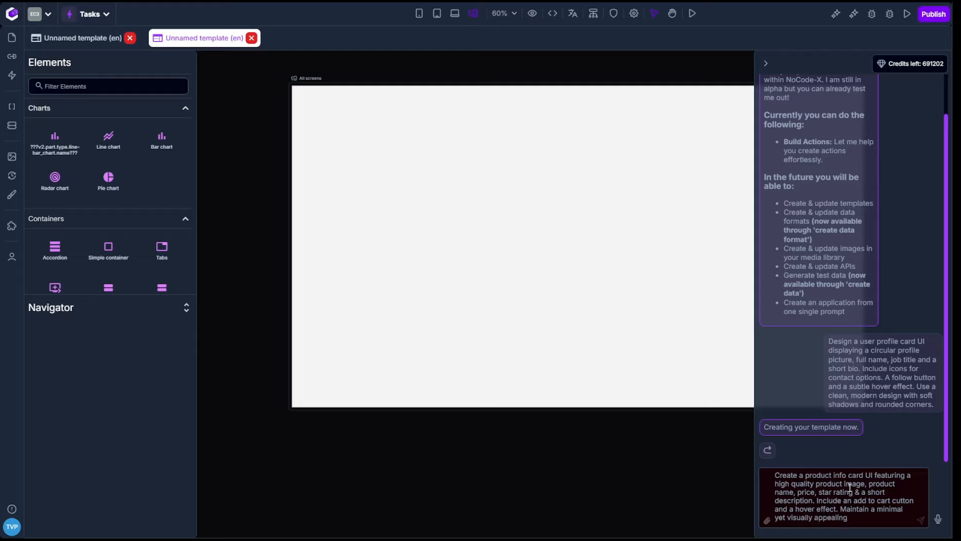
text( design .)
key(Return)
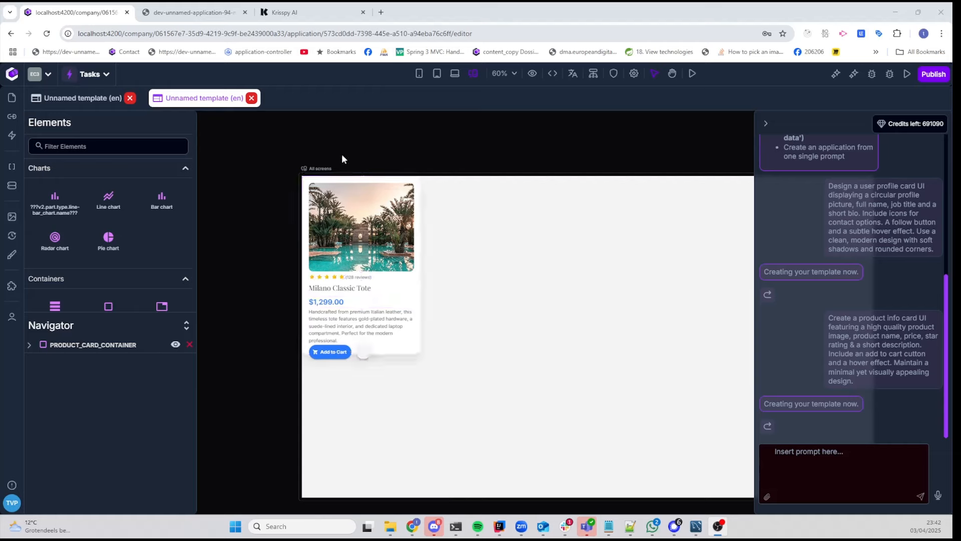
Step: Set the normal background color of the product card's wishlist icon button to the Secondary theme color #FF4081
scroll(481, 291, up, 9)
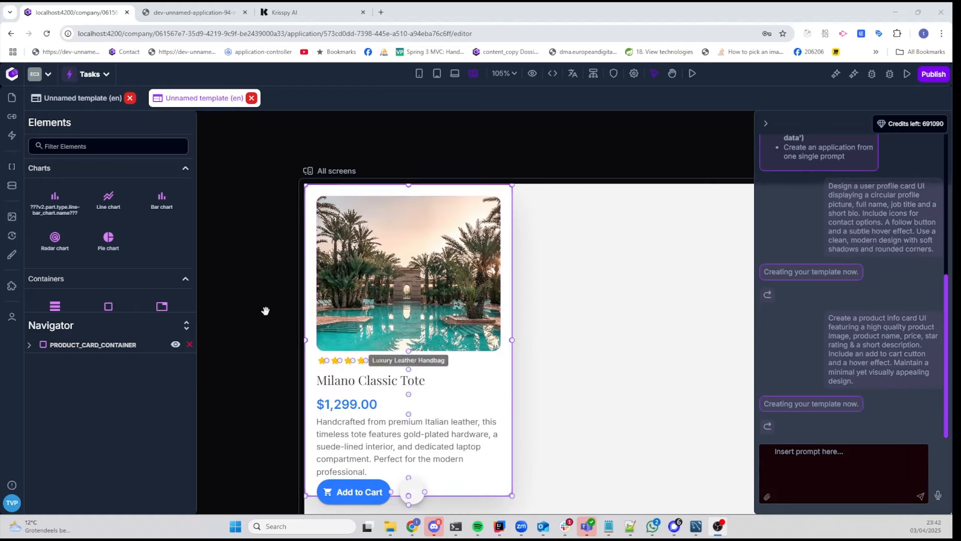
scroll(259, 266, down, 3)
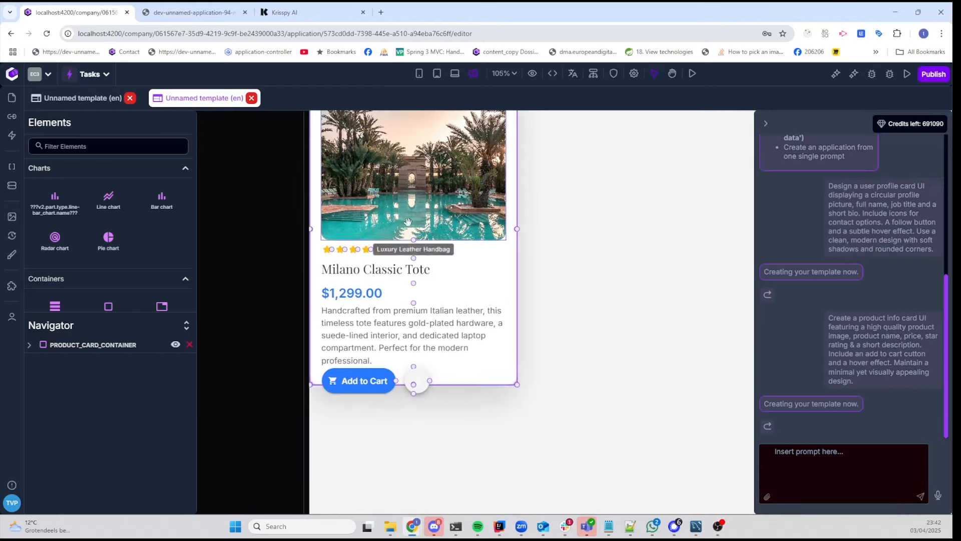
scroll(584, 236, up, 2)
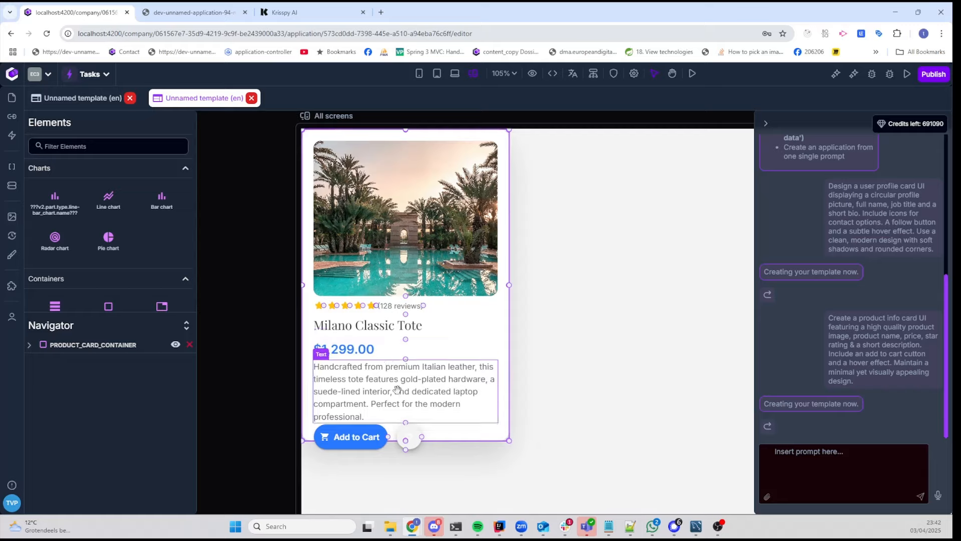
click(404, 437)
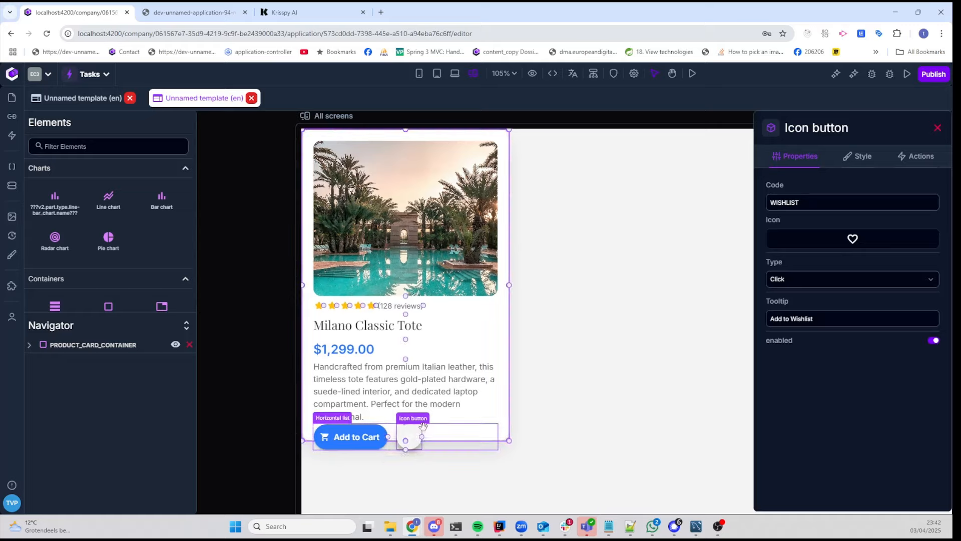
click(865, 160)
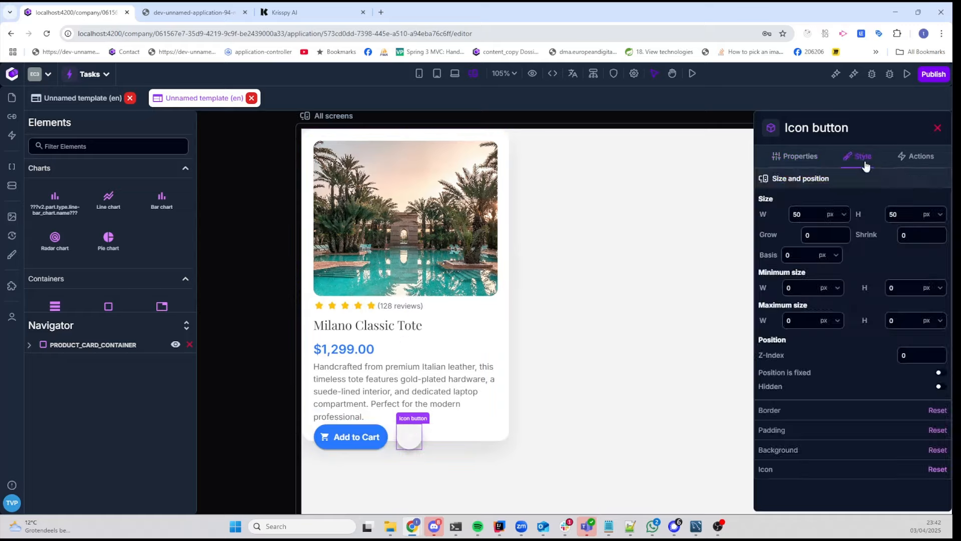
click(839, 457)
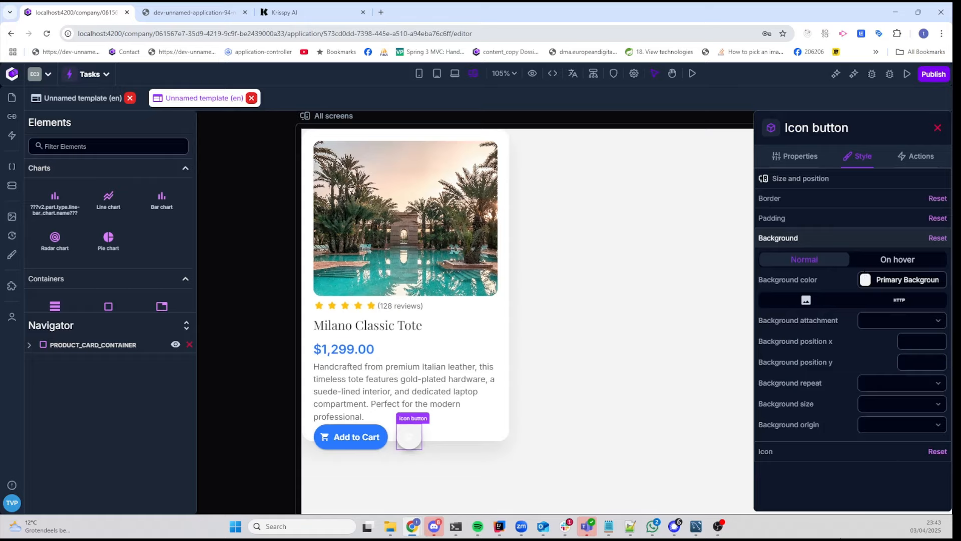
click(867, 284)
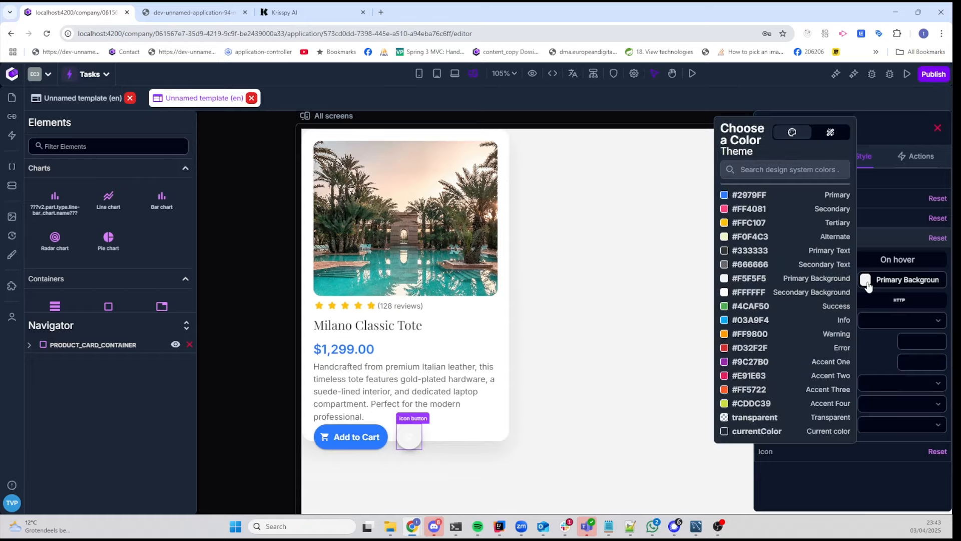
click(750, 210)
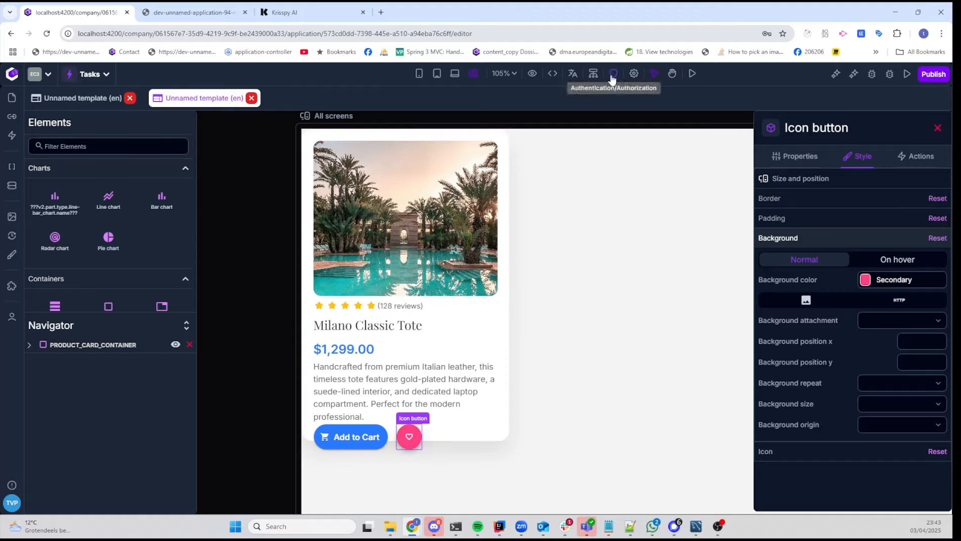
Step: Make the product card template a reusable component and turn off its authentication requirement
click(632, 74)
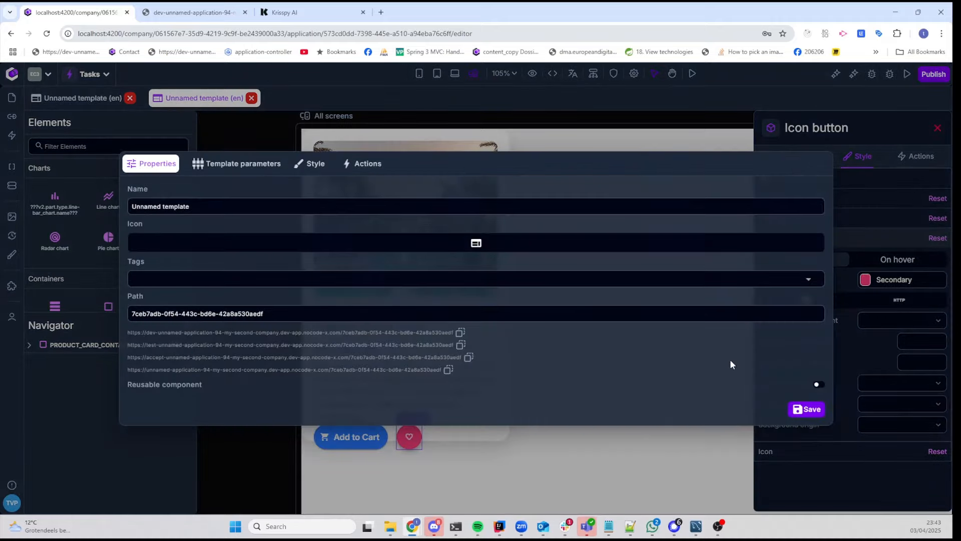
click(818, 385)
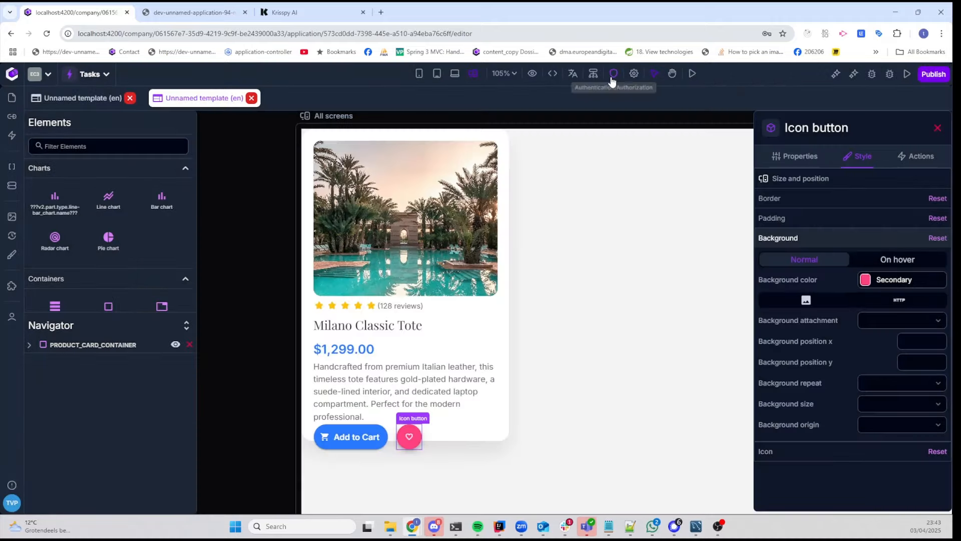
click(611, 79)
click(603, 196)
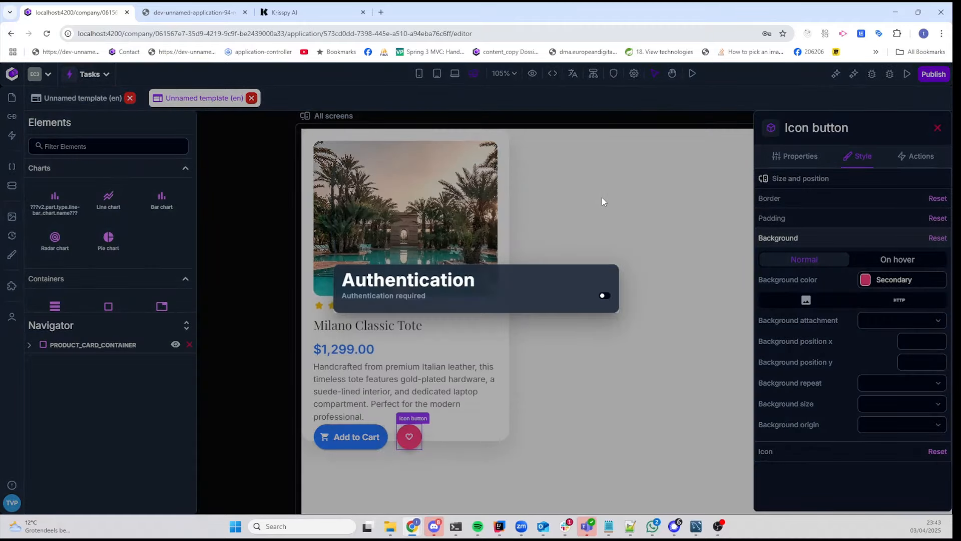
click(624, 213)
Step: Set the template's width and height to fit-content in its style settings and save
click(633, 73)
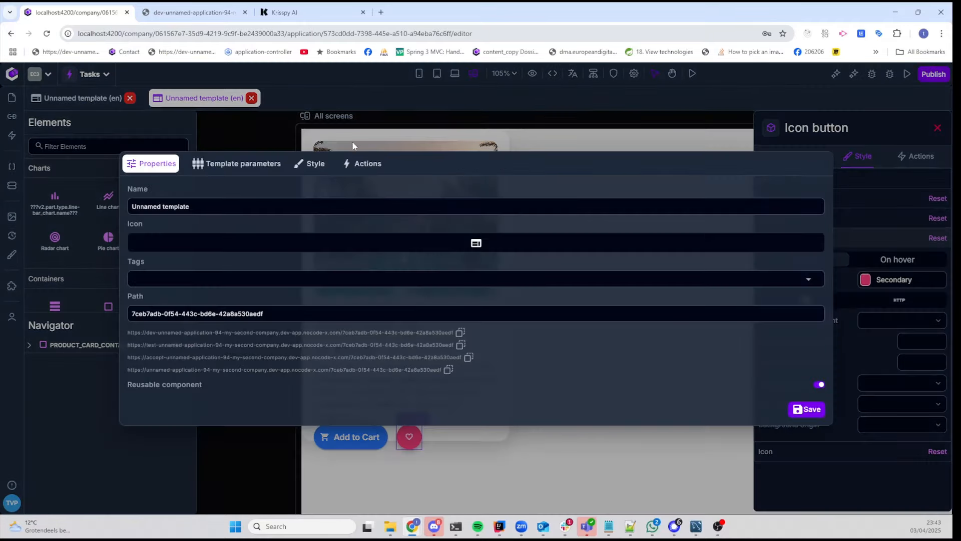
click(309, 164)
click(176, 273)
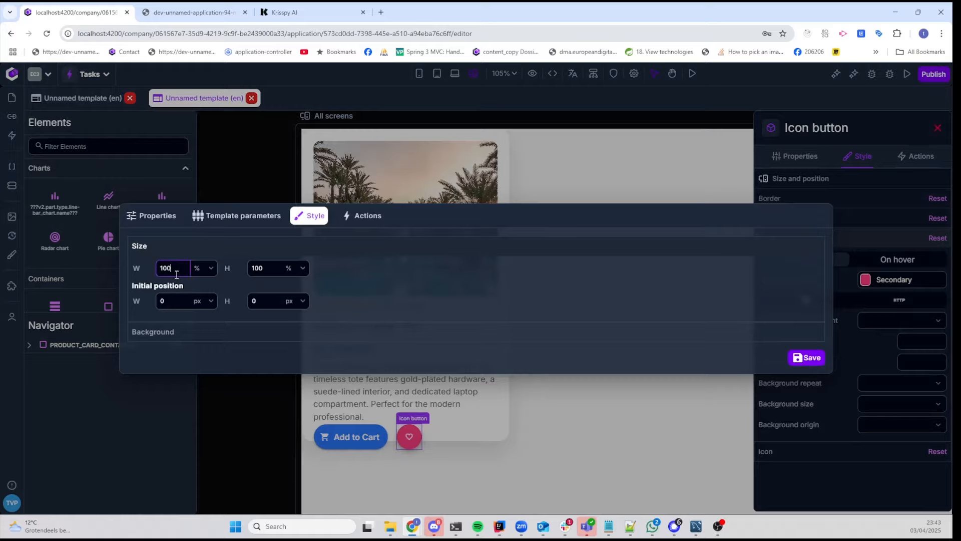
click(199, 271)
click(202, 283)
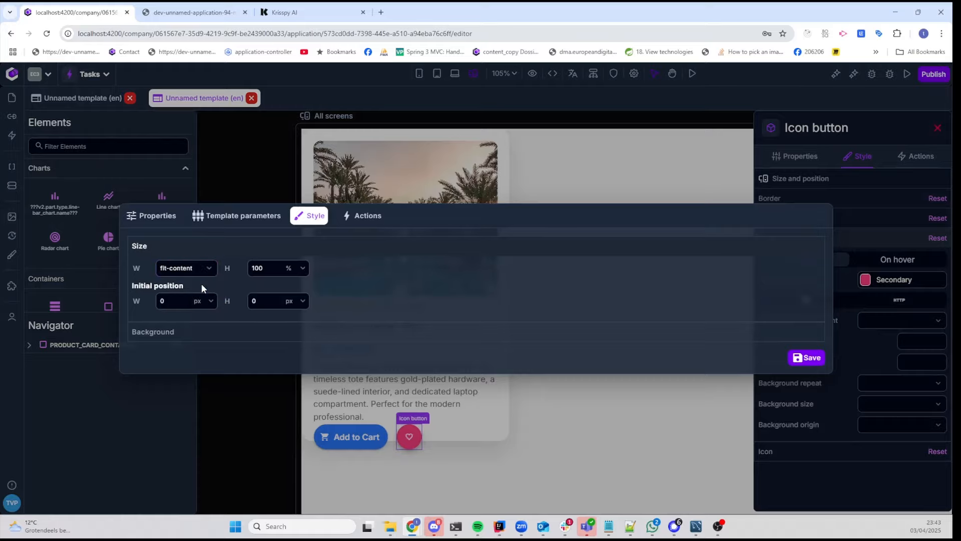
click(290, 268)
click(296, 283)
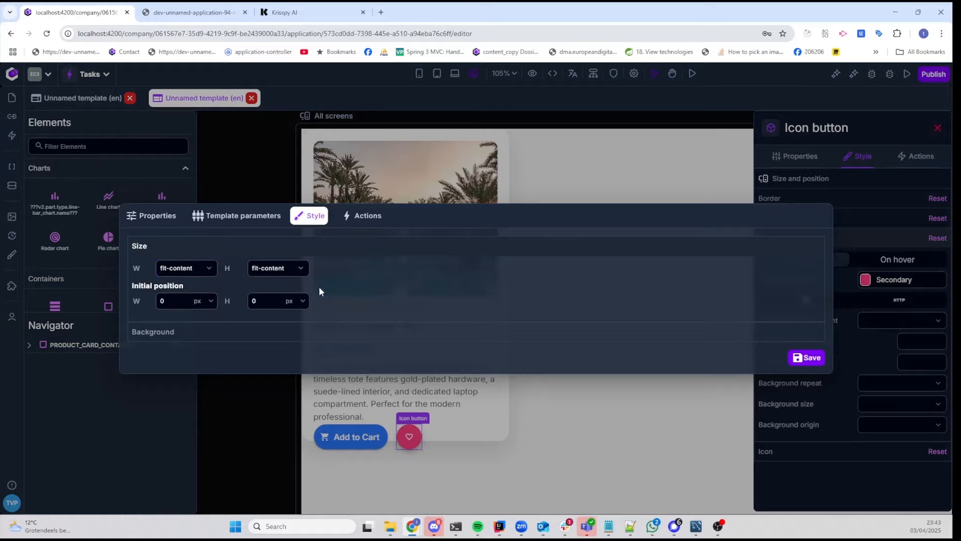
click(806, 357)
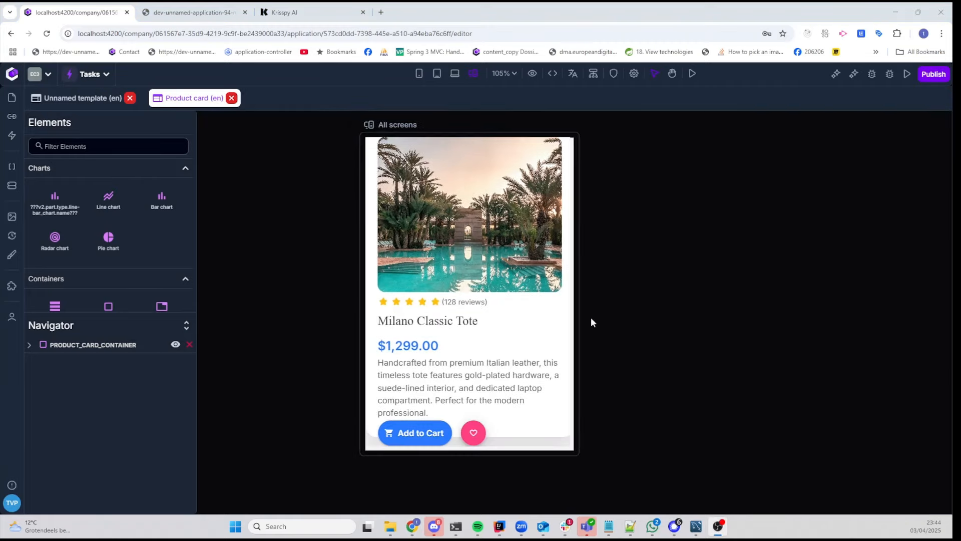
Step: Check the product card's authentication setting and preview the template in the browser
scroll(423, 339, up, 1)
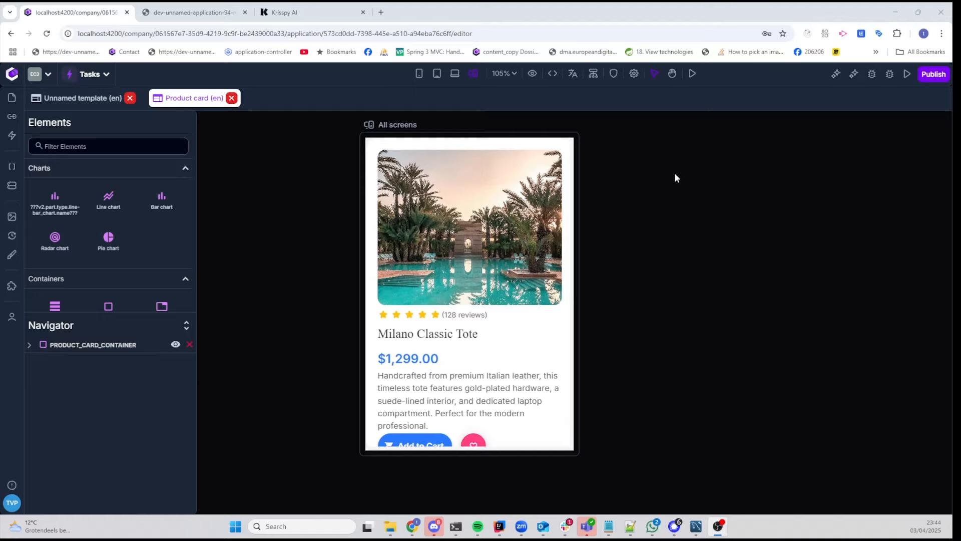
click(614, 74)
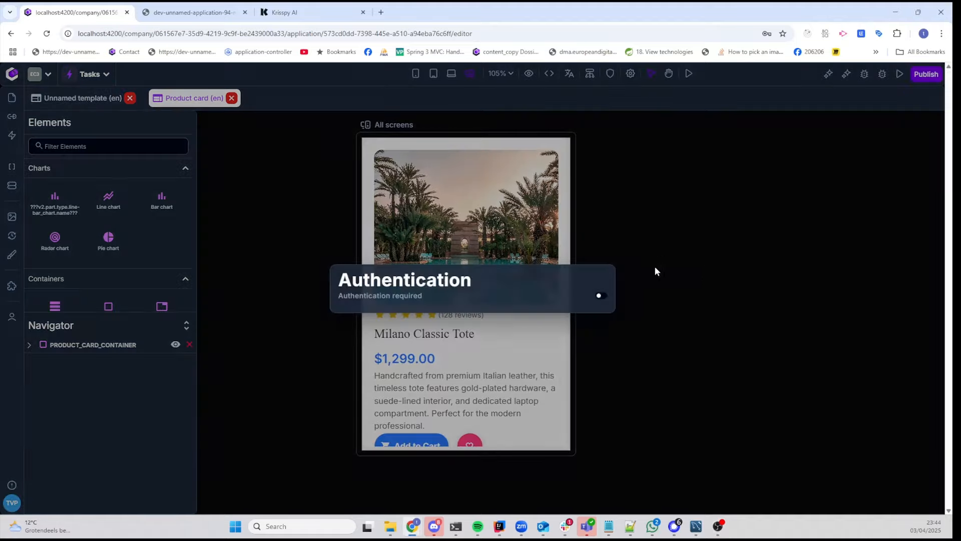
click(657, 257)
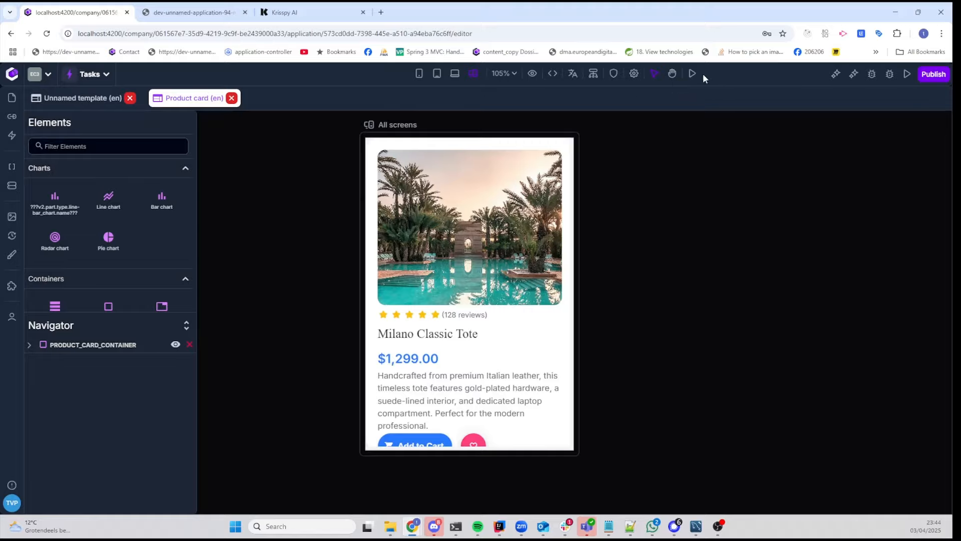
click(690, 75)
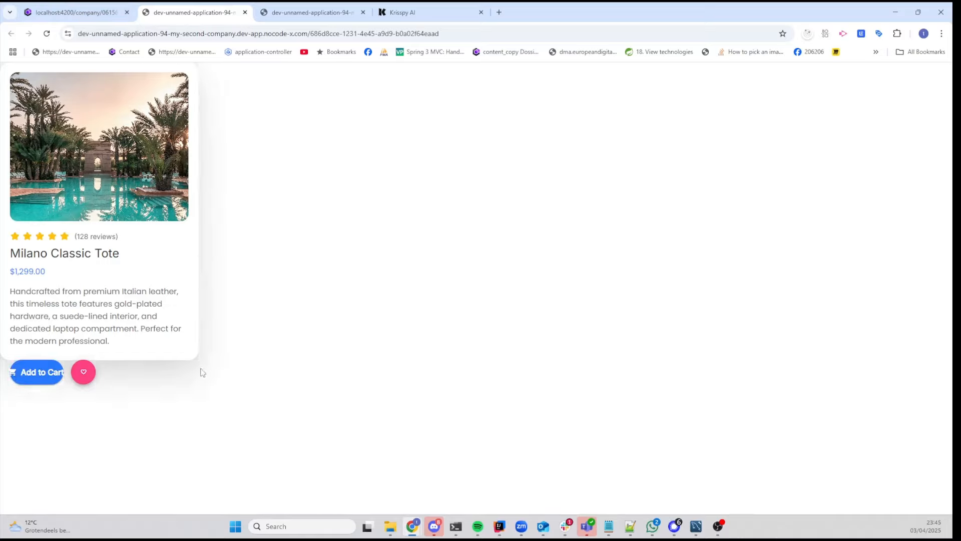
Step: Return to the editor and give the Add to Cart button 16 of padding on its left and right sides
click(58, 15)
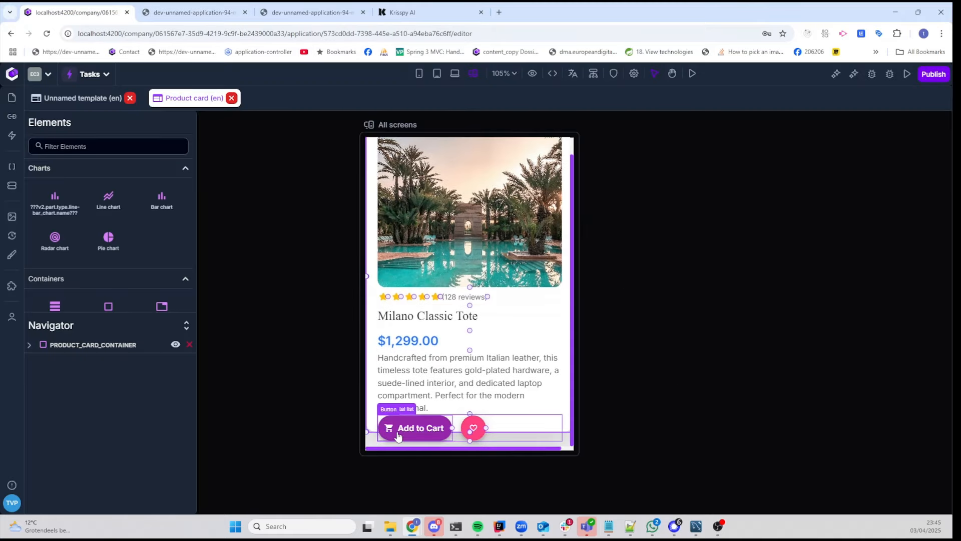
click(418, 425)
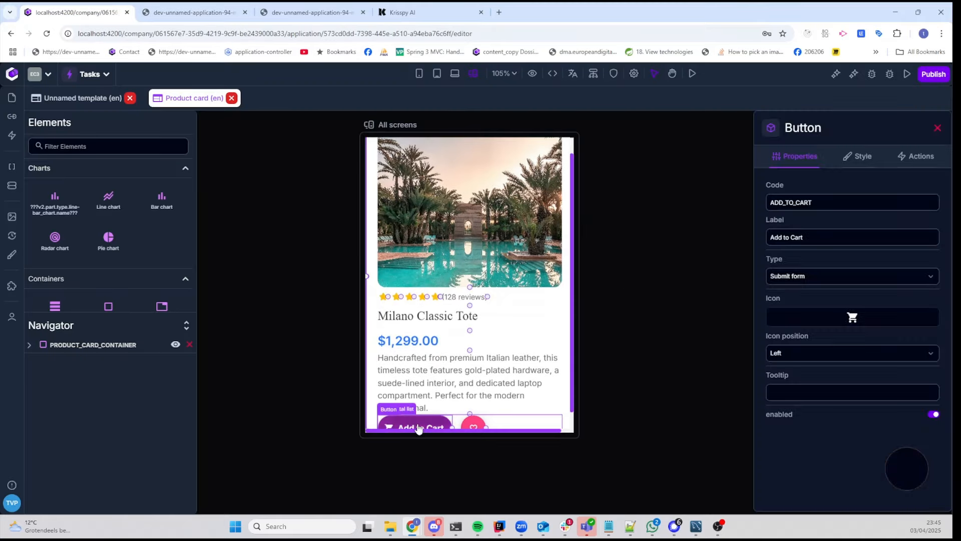
click(857, 156)
click(812, 425)
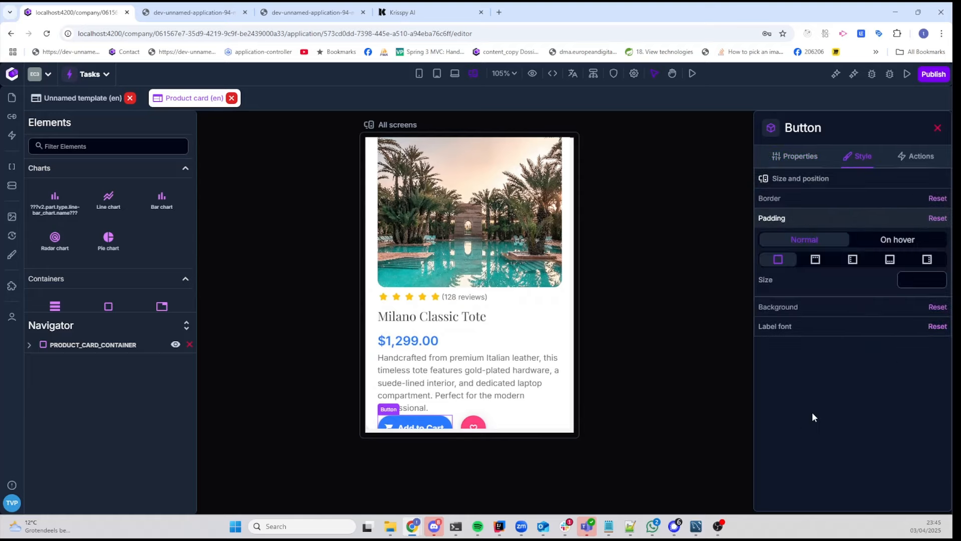
click(852, 259)
click(910, 281)
text(1)
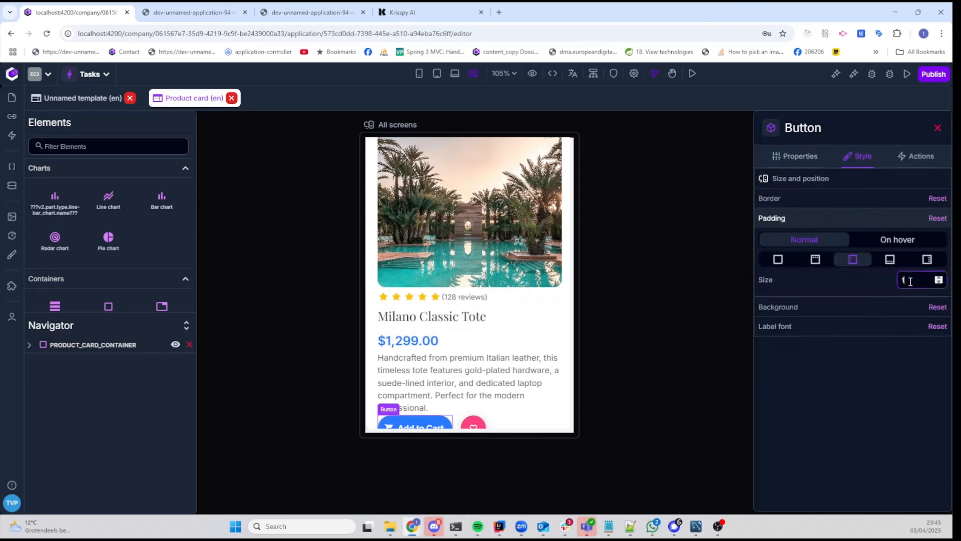
text(6)
click(924, 262)
click(925, 279)
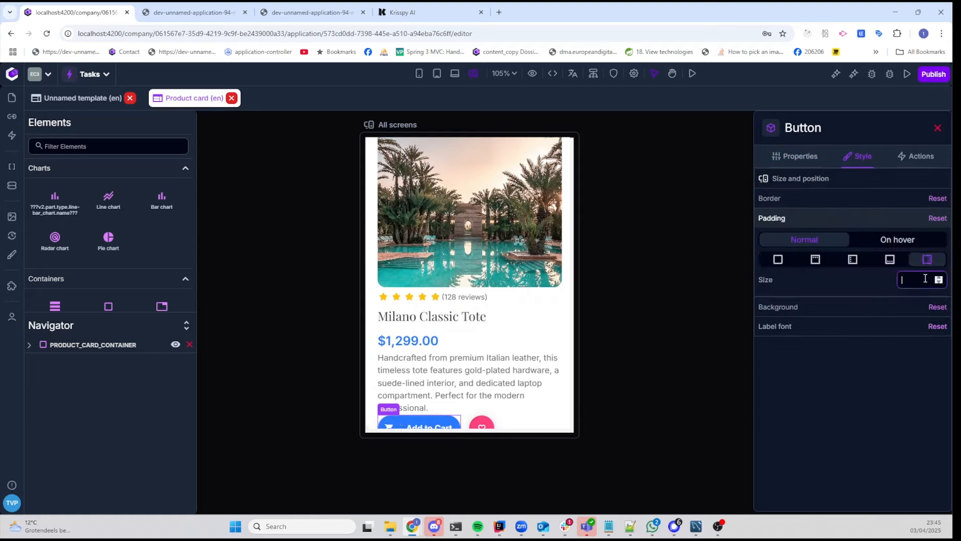
text(16)
click(662, 318)
Step: Reload the product card preview and examine the Add to Cart button there and in the editor
click(195, 12)
click(47, 33)
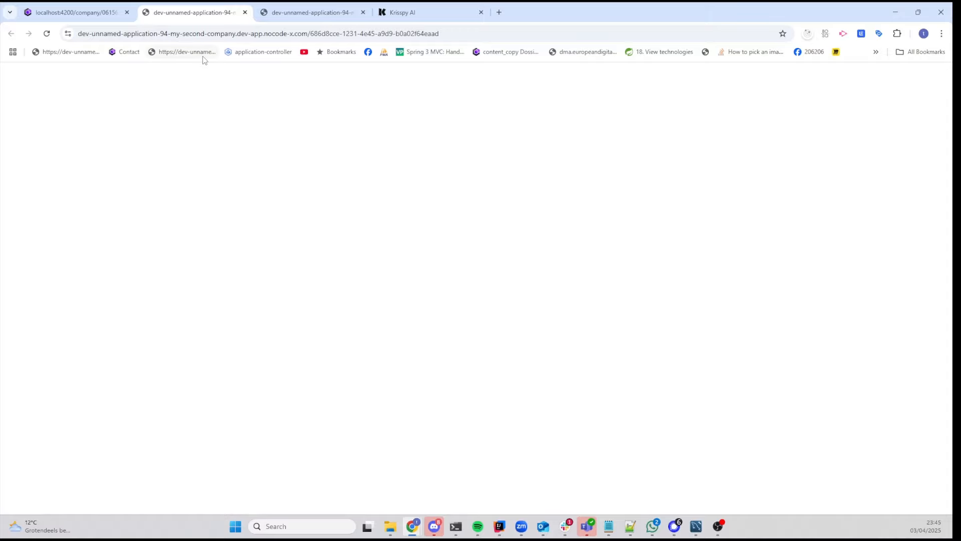
key(ctrl+shift+Tab)
click(480, 342)
scroll(475, 326, down, 1)
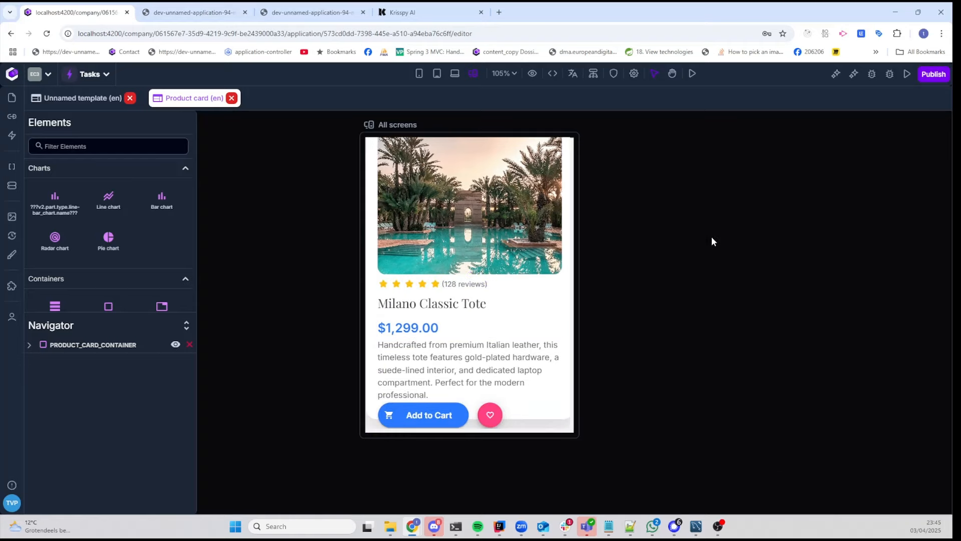
Step: Close both browser preview tabs of the application
scroll(506, 281, up, 2)
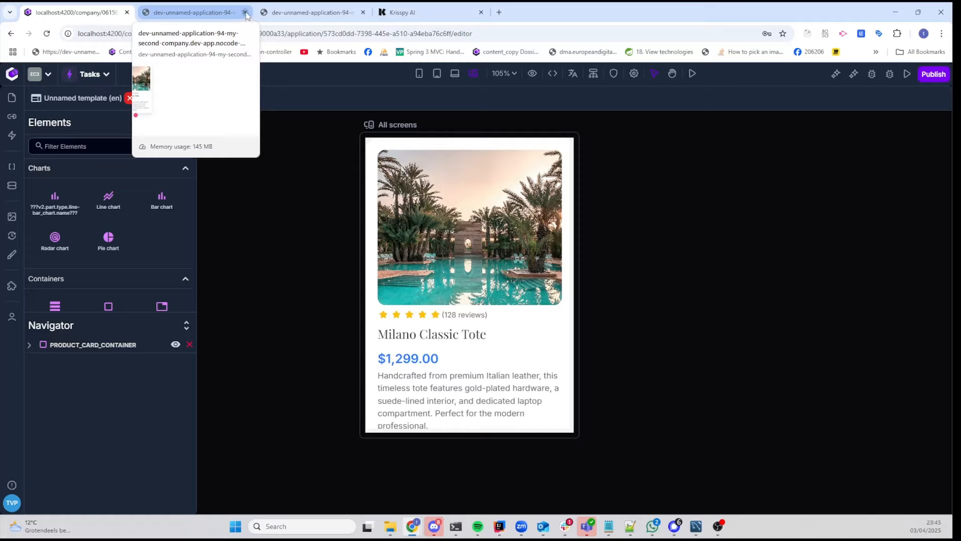
click(244, 12)
click(245, 12)
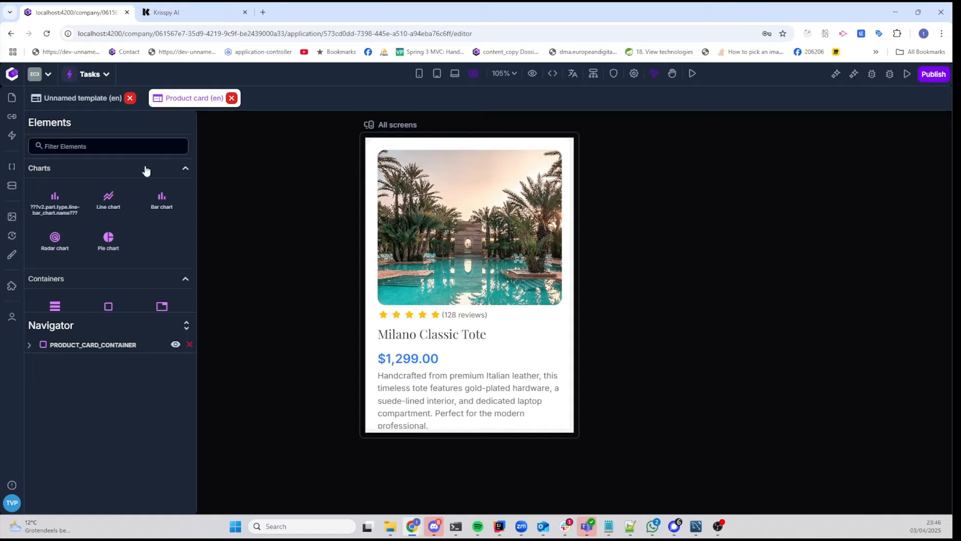
Step: Create another blank template and open the AI assistant beside it
click(12, 98)
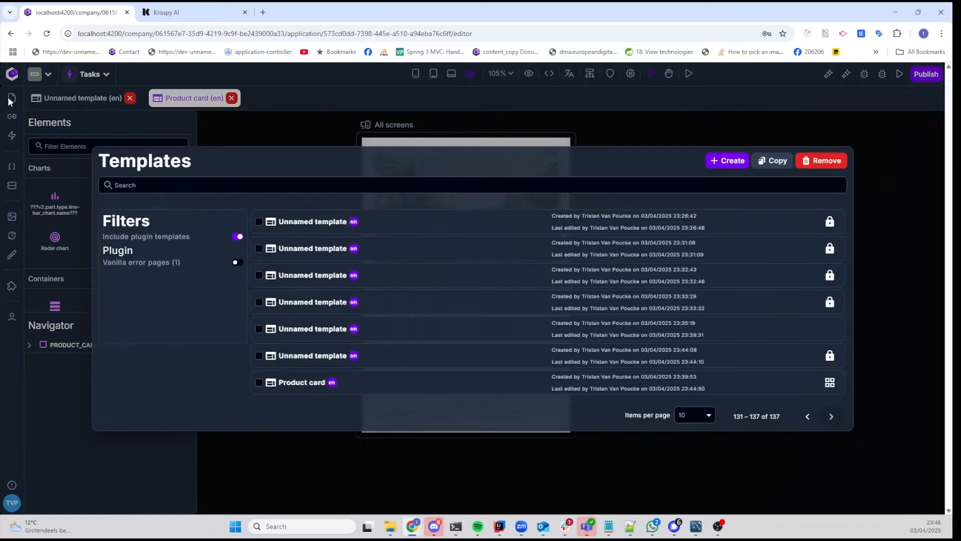
click(723, 165)
click(499, 360)
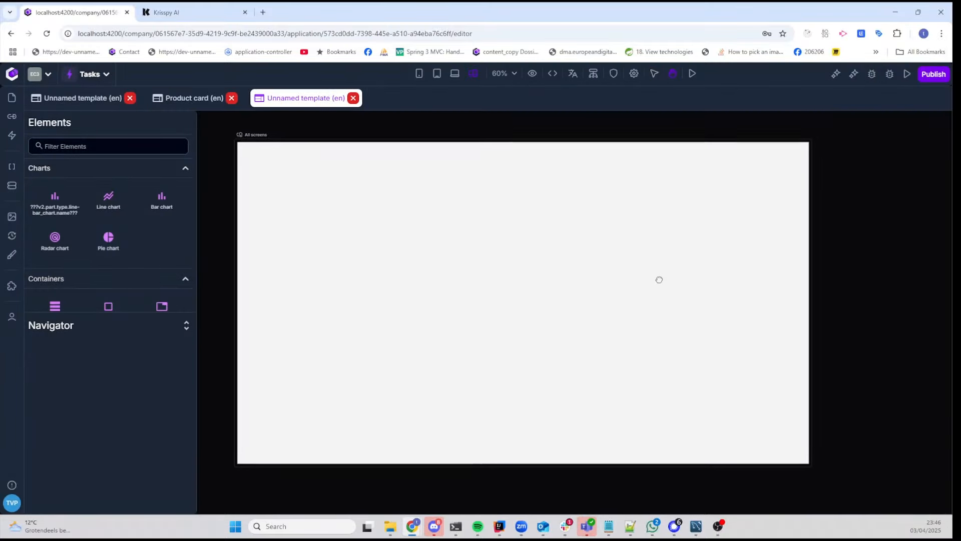
drag(659, 279, 655, 274)
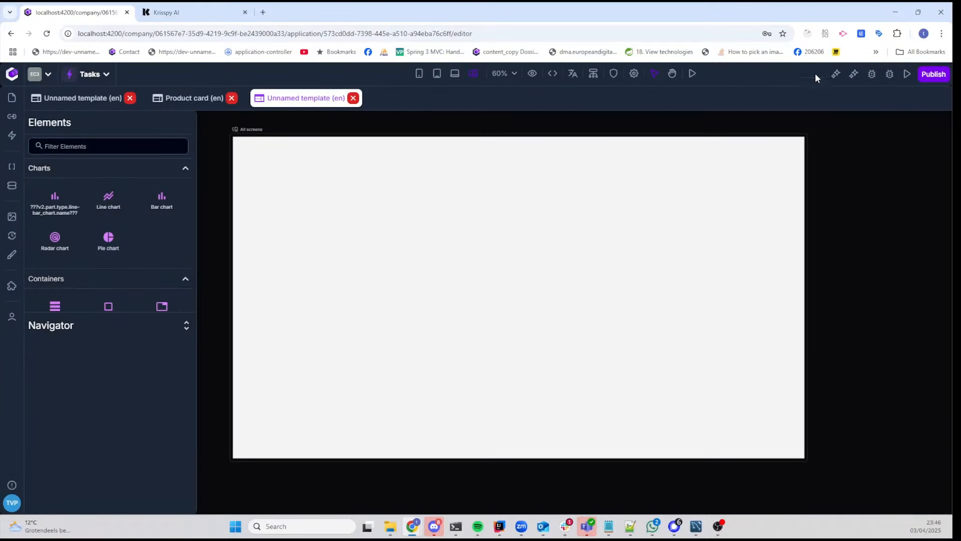
click(856, 77)
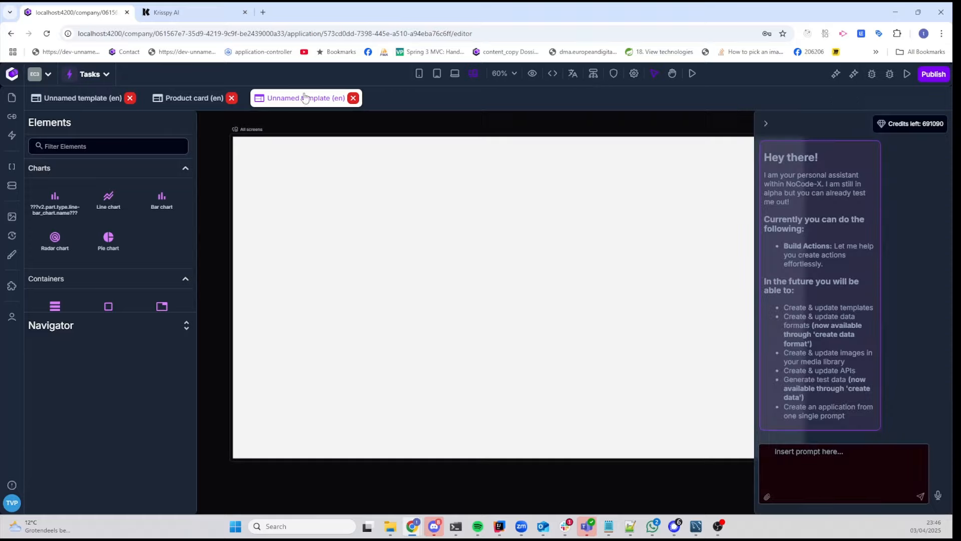
Step: Switch to Krisspy AI and copy the entire code of the Login screen
click(192, 12)
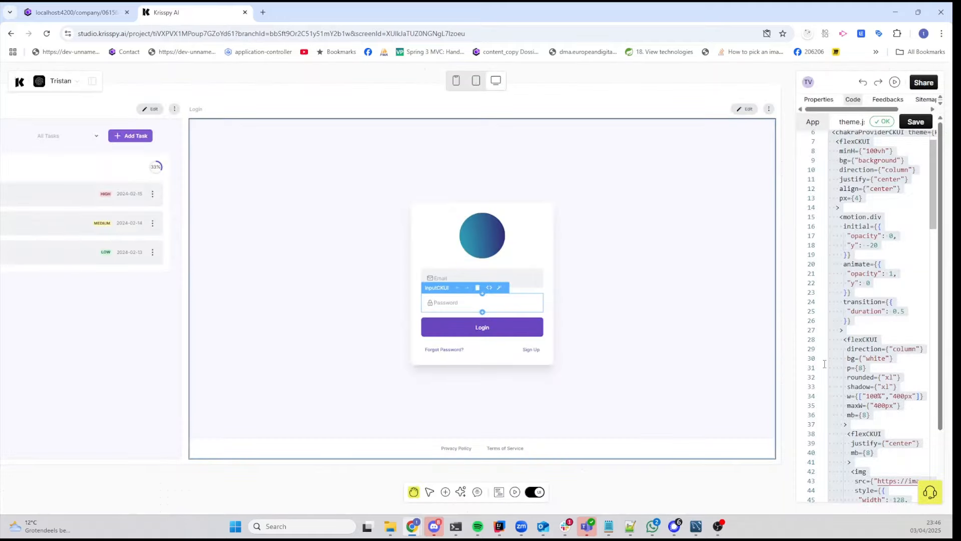
click(686, 227)
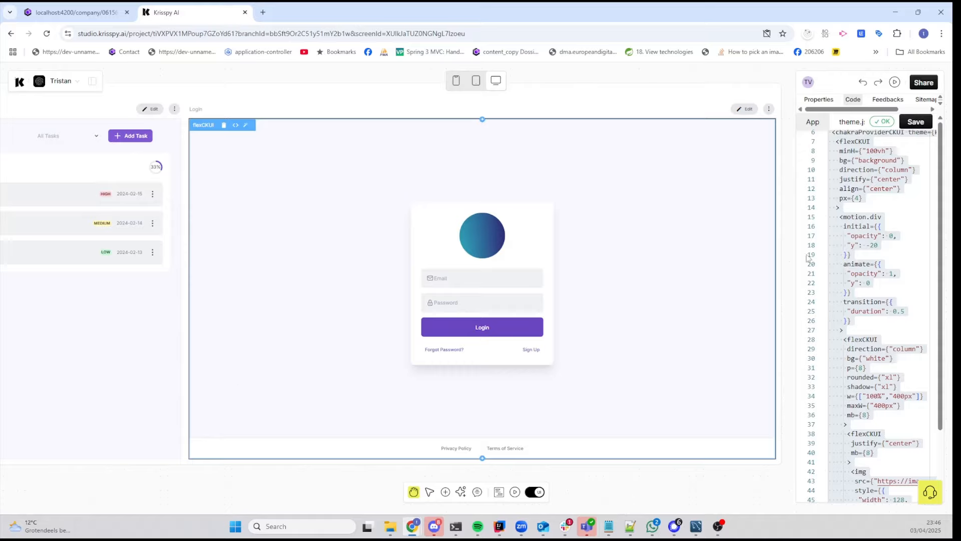
click(879, 188)
key(ctrl+a)
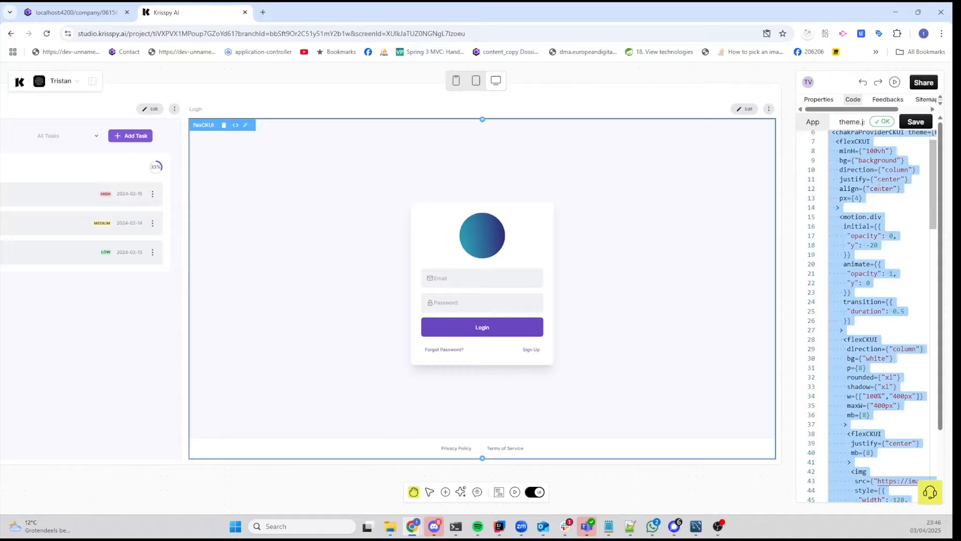
click(877, 179)
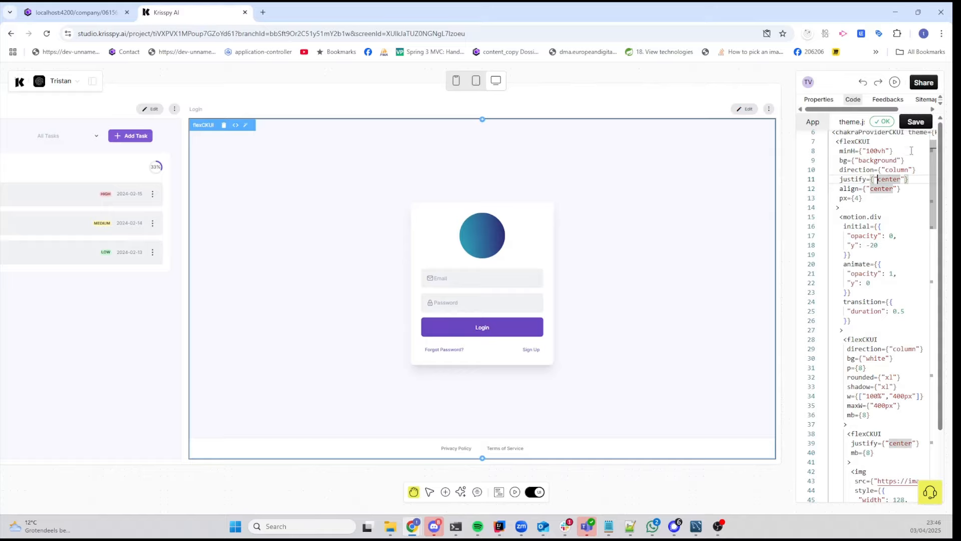
key(ctrl+a)
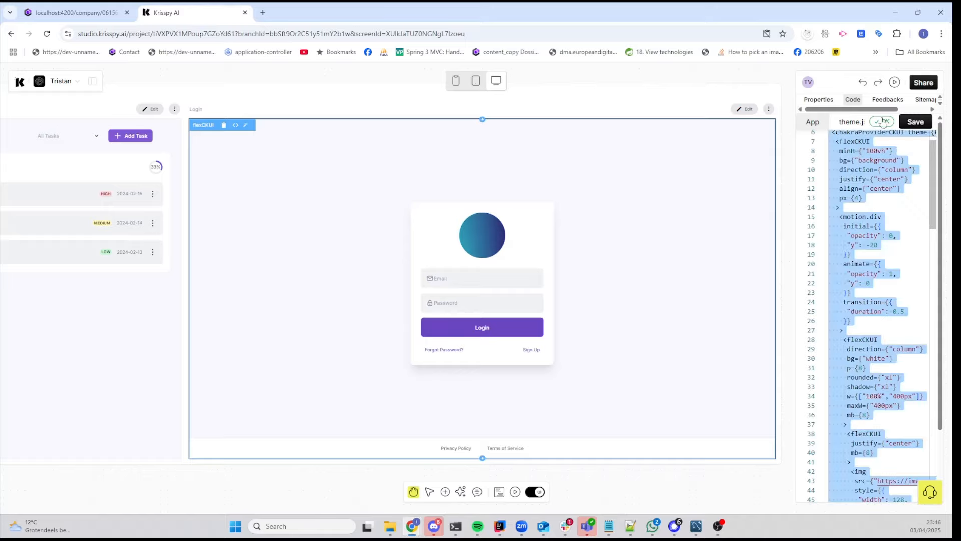
Step: Return to the NoCode-X editor and send the copied login screen code as a prompt to the AI assistant
click(80, 11)
key(ctrl+v)
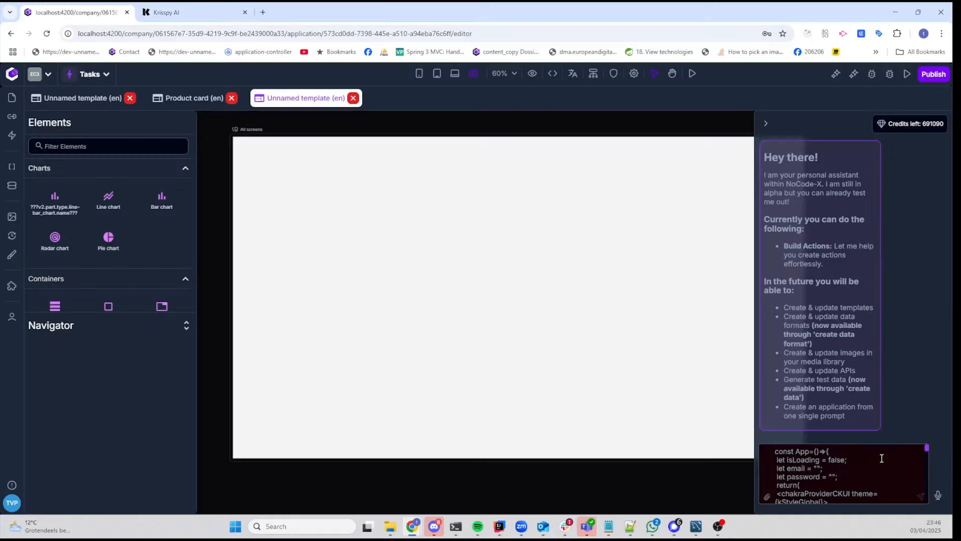
key(Return)
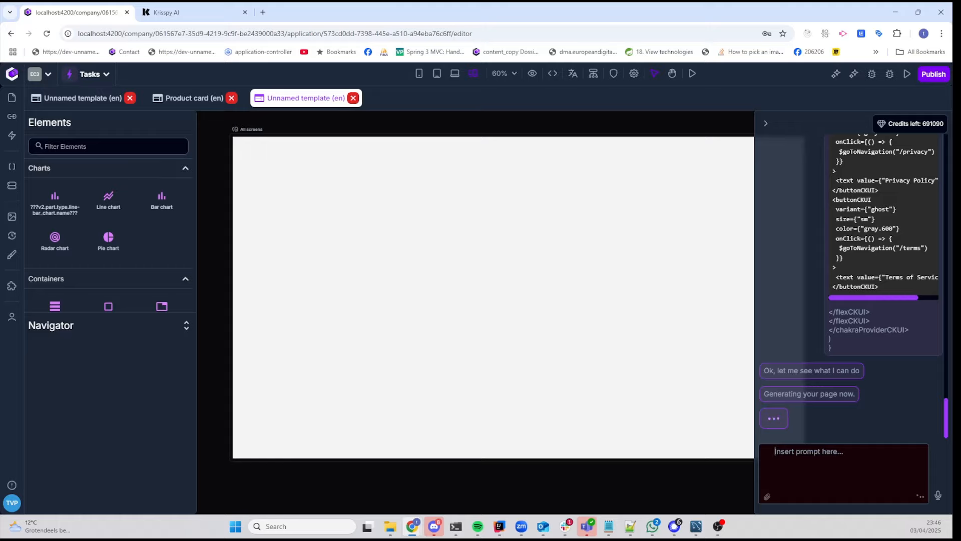
Step: Examine the generated login template in full screen, including the round image's properties, the login card and the footer links
key(F11)
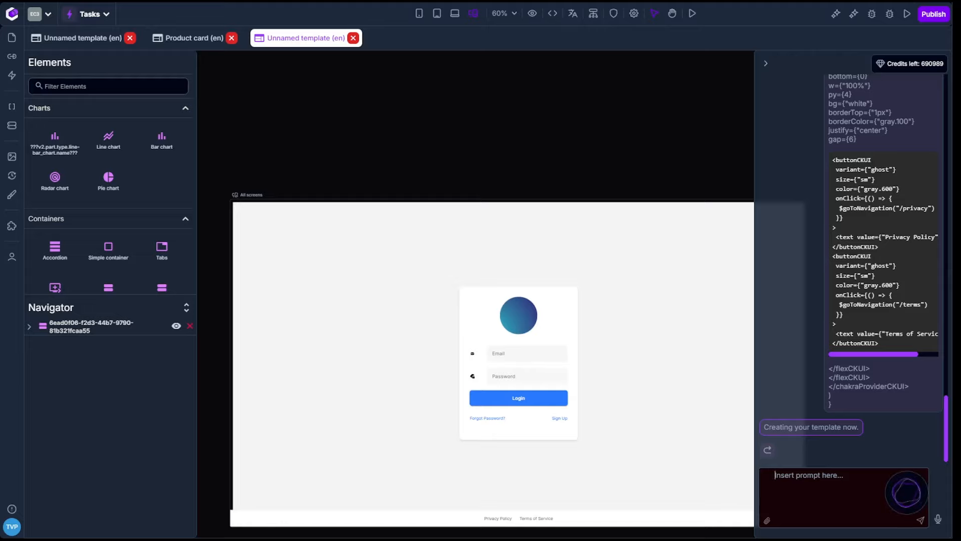
key(h)
drag(595, 151, 534, 94)
key(v)
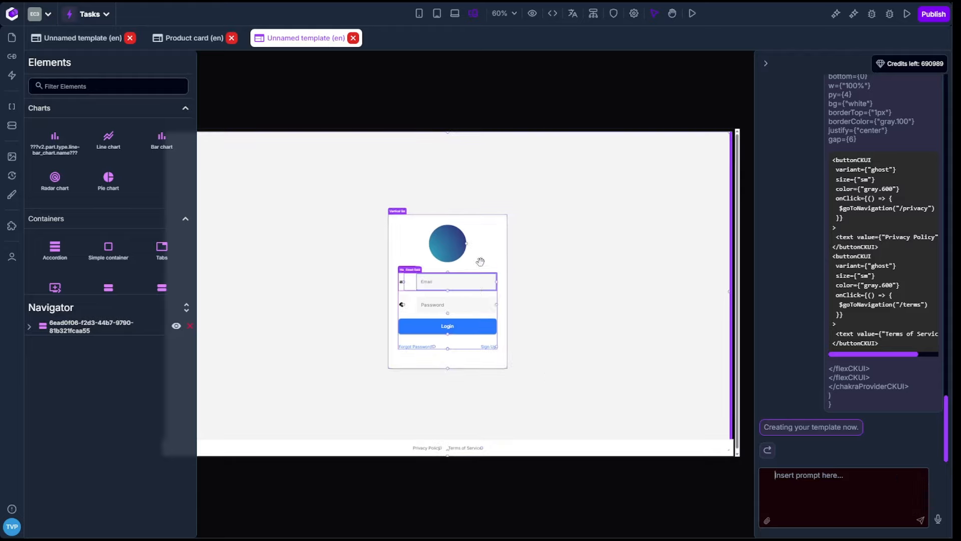
click(451, 245)
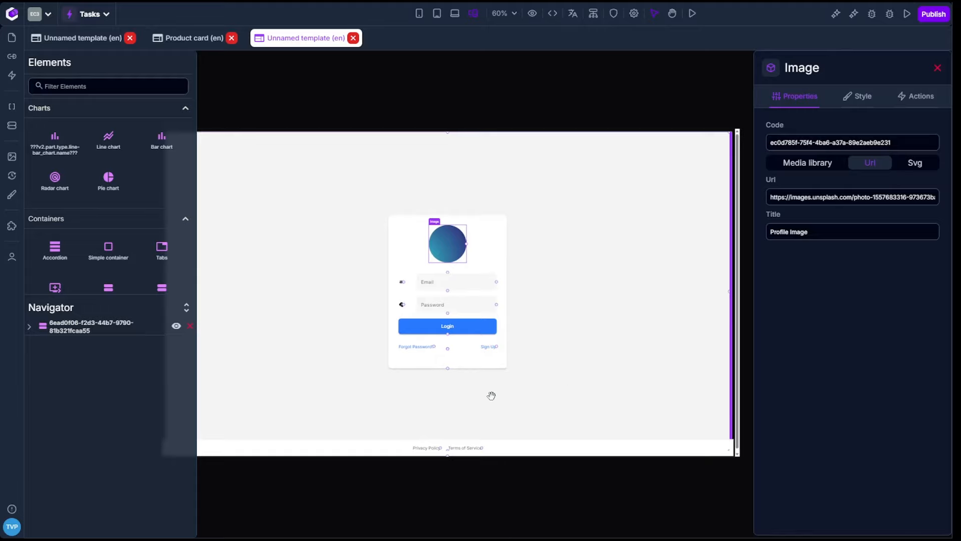
scroll(489, 393, up, 5)
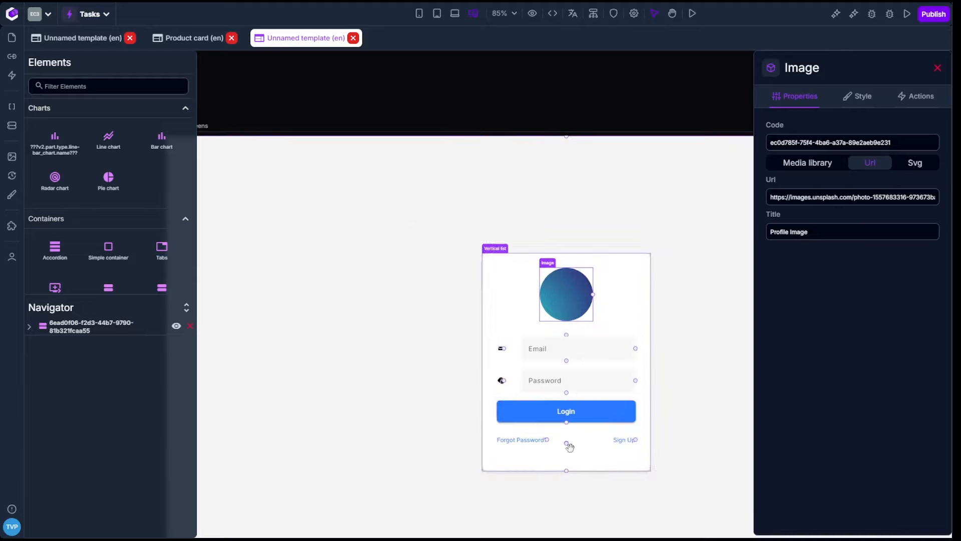
drag(601, 105, 541, 66)
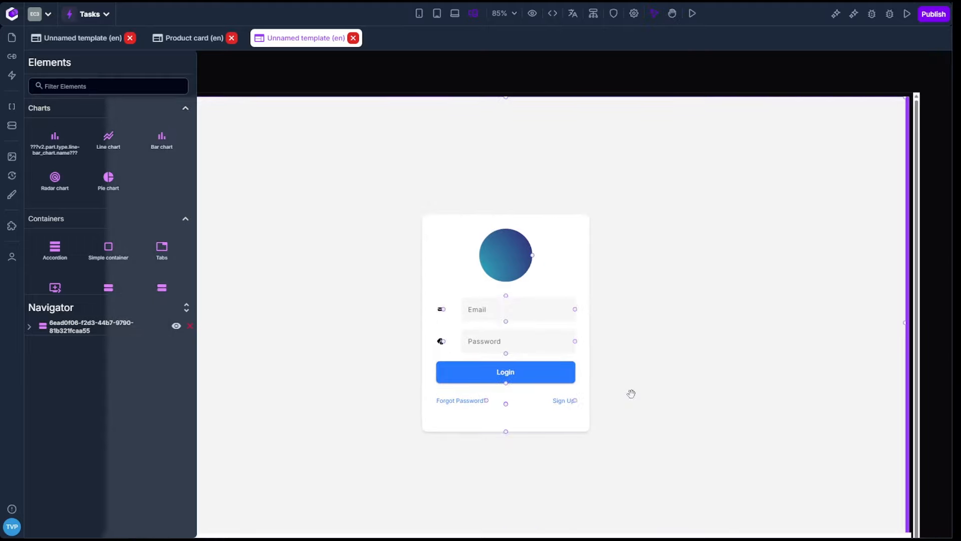
scroll(629, 393, down, 3)
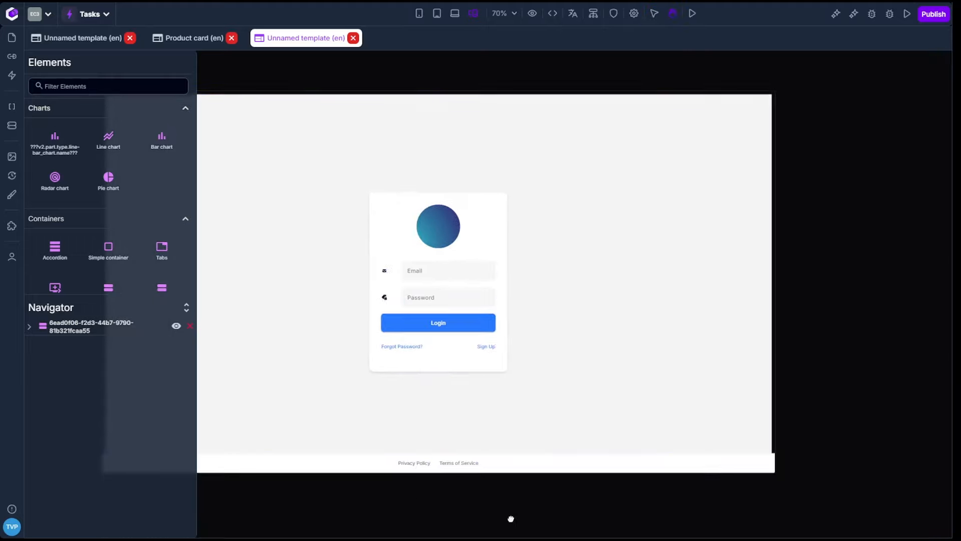
drag(511, 517, 589, 494)
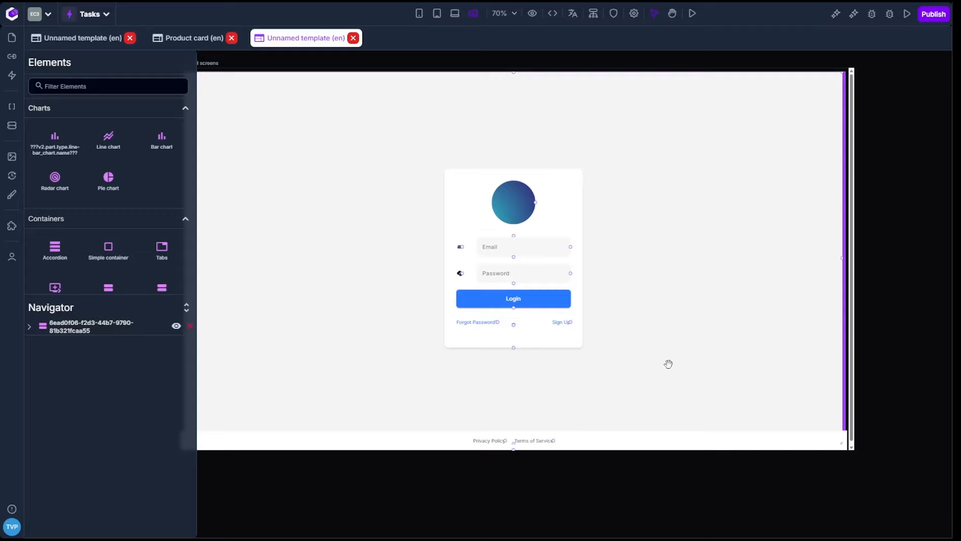